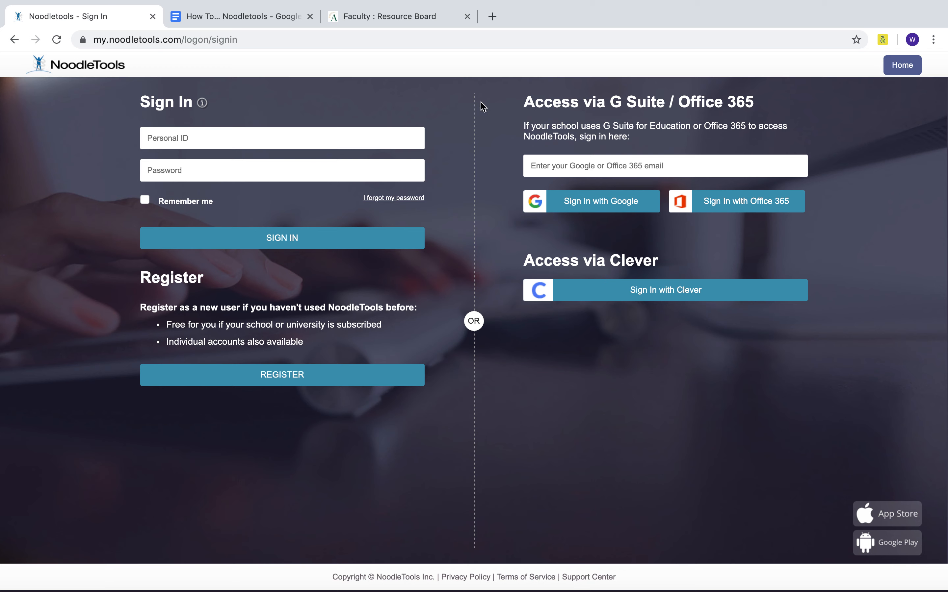
Sign in to NoodleTools with the school Google account's e-mail
{"action": "left_click", "coordinate": [551, 167]}
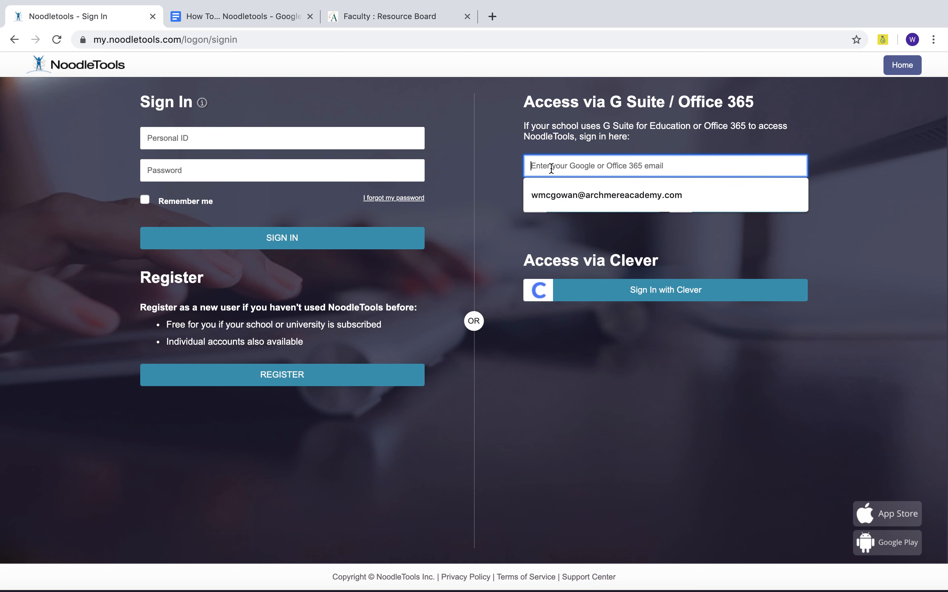
{"action": "left_click", "coordinate": [558, 195]}
{"action": "left_click", "coordinate": [598, 203]}
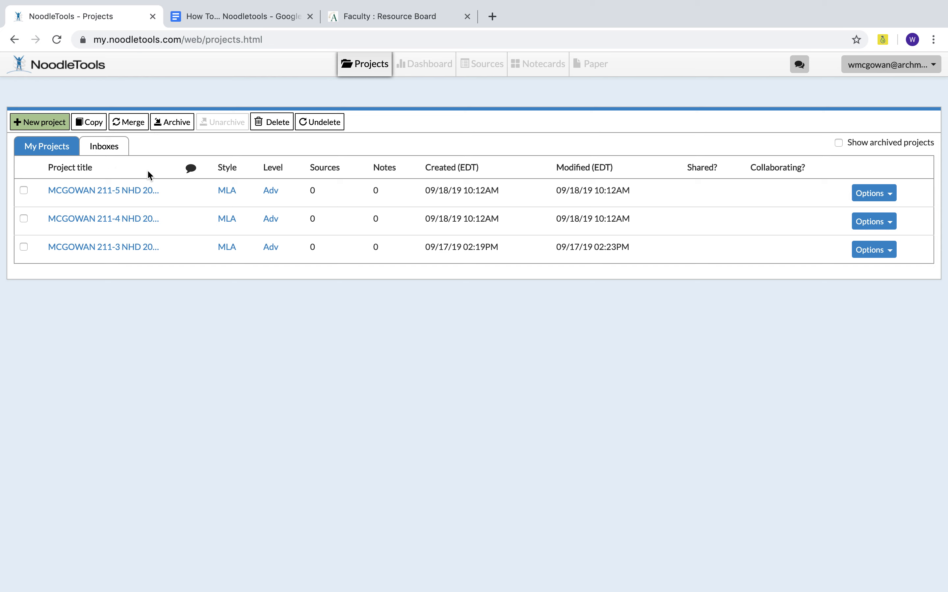
Create a new project titled with the account holder's surname plus "NHD TITLE", using MLA style and the Advanced citation level
{"action": "left_click", "coordinate": [37, 124]}
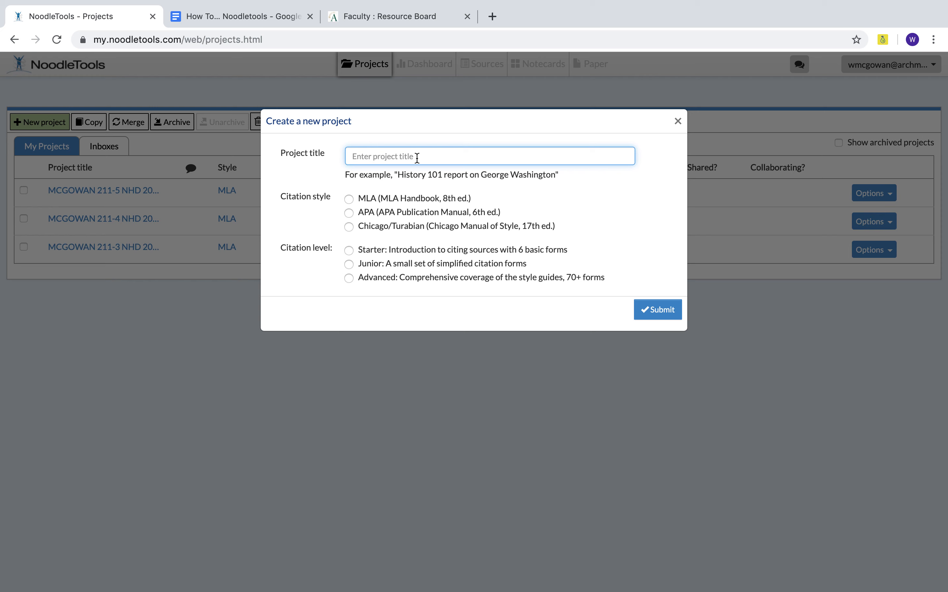
{"action": "type", "text": "MCGOWAN"}
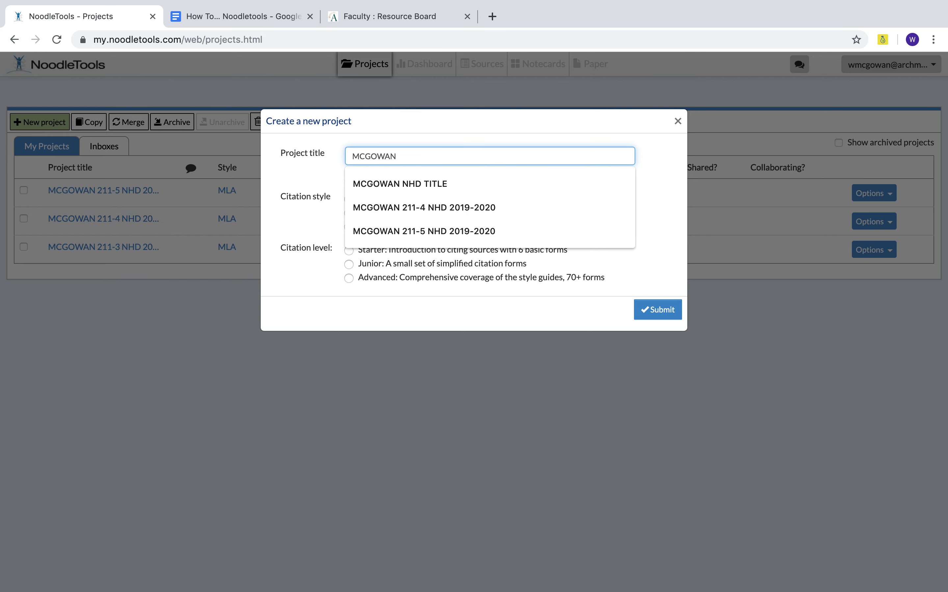
{"action": "type", "text": " ND"}
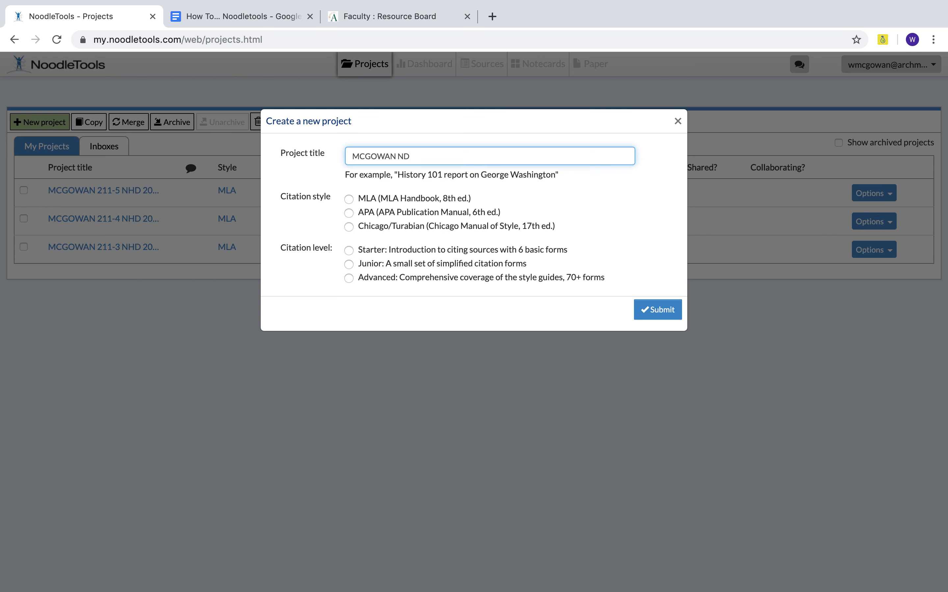
{"action": "key", "text": "BackSpace"}
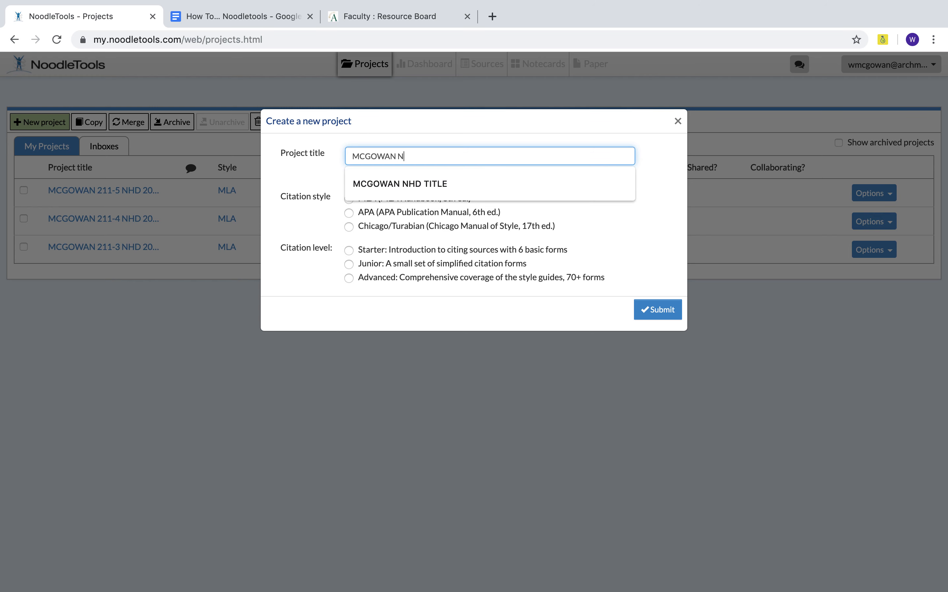
{"action": "left_click", "coordinate": [414, 184]}
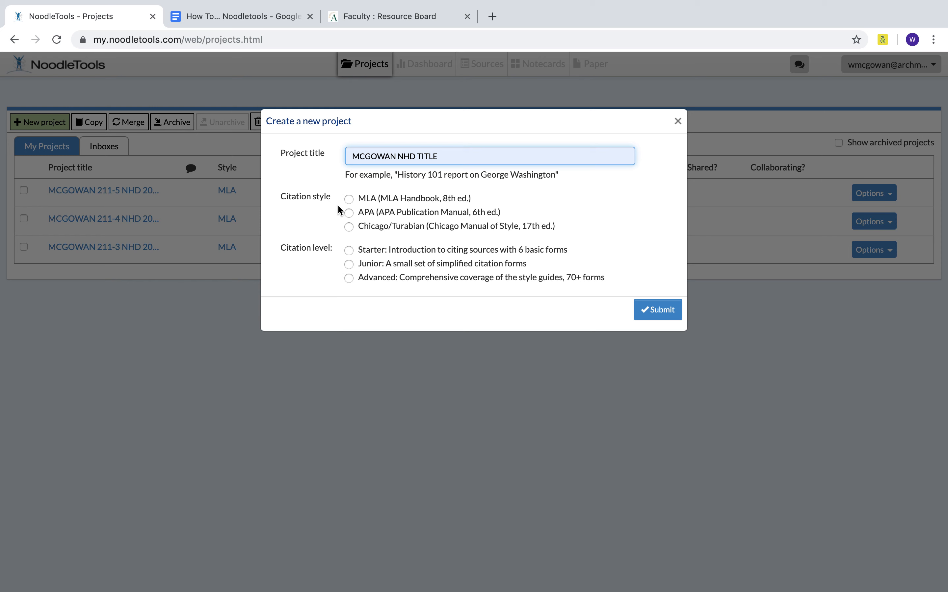
{"action": "left_click", "coordinate": [349, 200]}
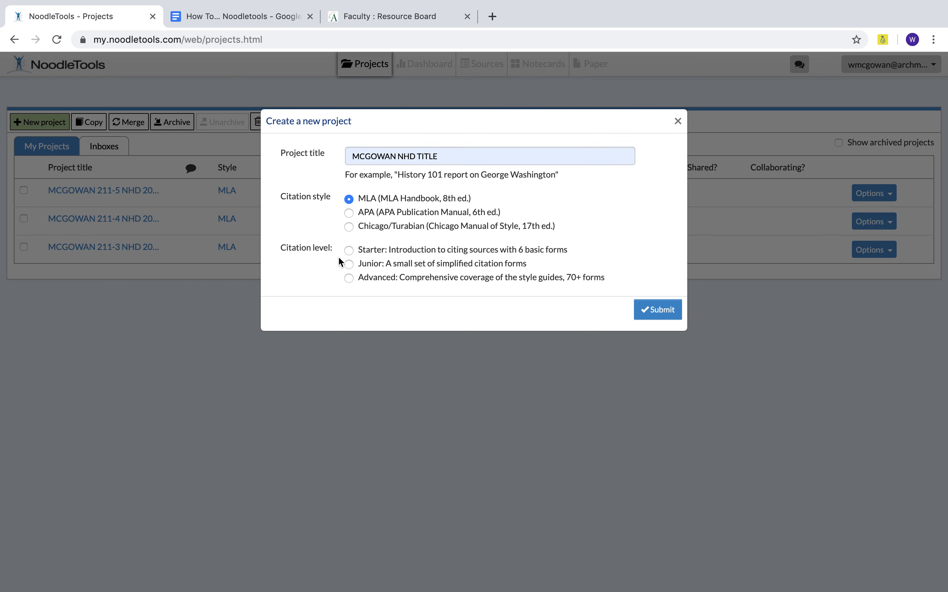
{"action": "left_click", "coordinate": [349, 279]}
{"action": "left_click", "coordinate": [646, 311]}
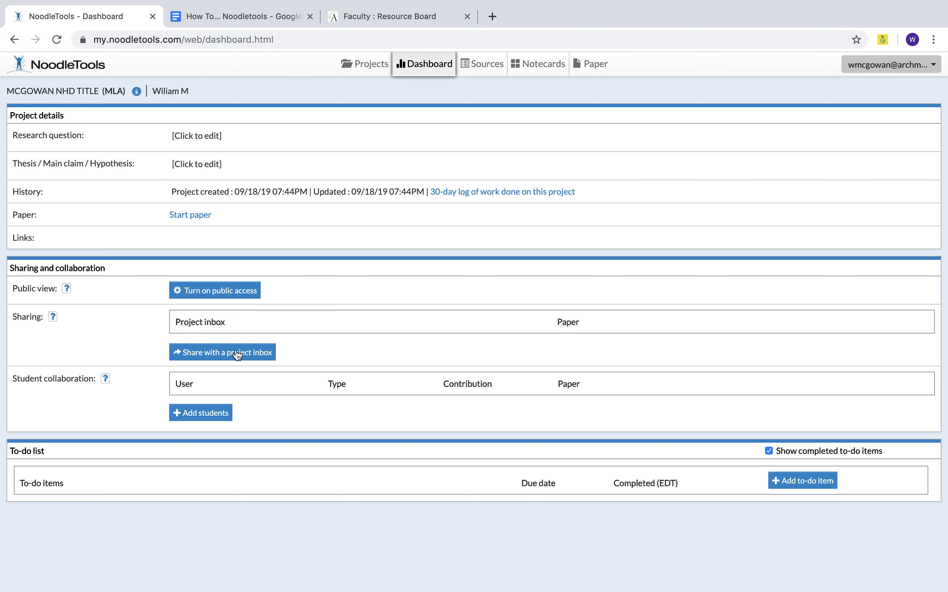
Try to share the project with the teacher's 211 project inbox
{"action": "left_click", "coordinate": [255, 356]}
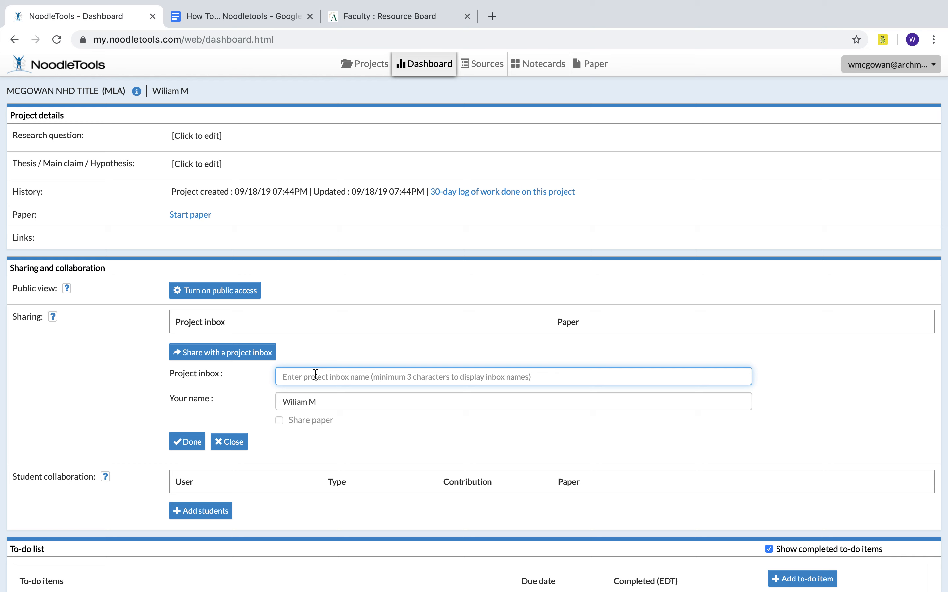
{"action": "type", "text": "MCGOWAN"}
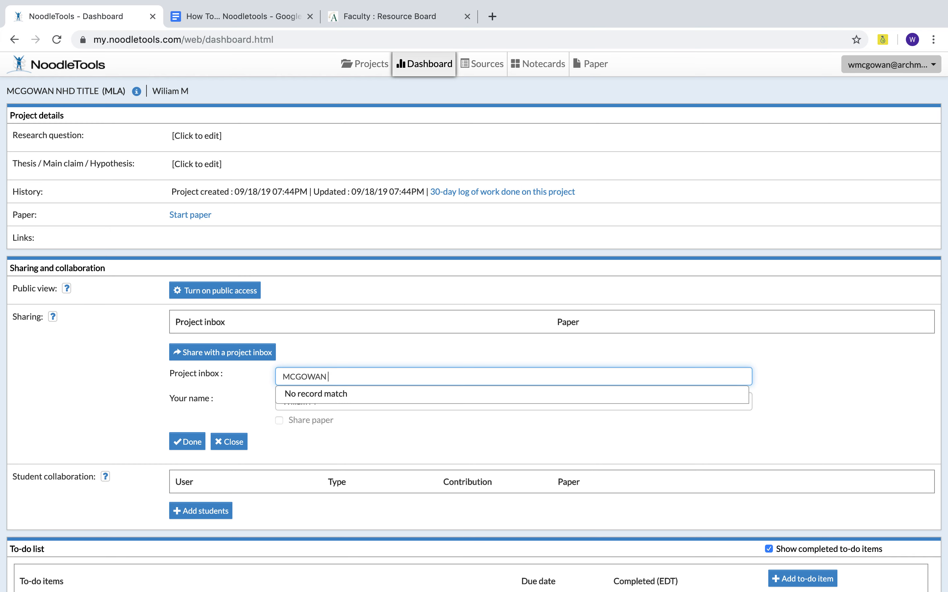
{"action": "type", "text": " 211"}
{"action": "key", "text": "BackSpace"}
{"action": "key", "text": "BackSpace"}
{"action": "key", "text": "BackSpace"}
{"action": "key", "text": "BackSpace"}
{"action": "key", "text": "BackSpace"}
{"action": "key", "text": "BackSpace"}
{"action": "key", "text": "BackSpace"}
{"action": "key", "text": "BackSpace"}
{"action": "key", "text": "BackSpace"}
{"action": "key", "text": "BackSpace"}
{"action": "key", "text": "BackSpace"}
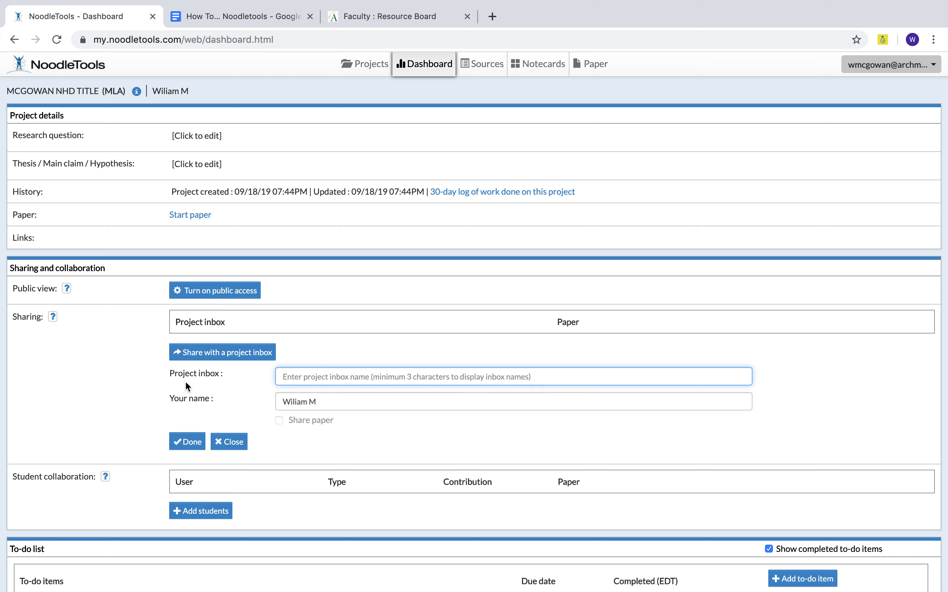
{"action": "left_click", "coordinate": [185, 359]}
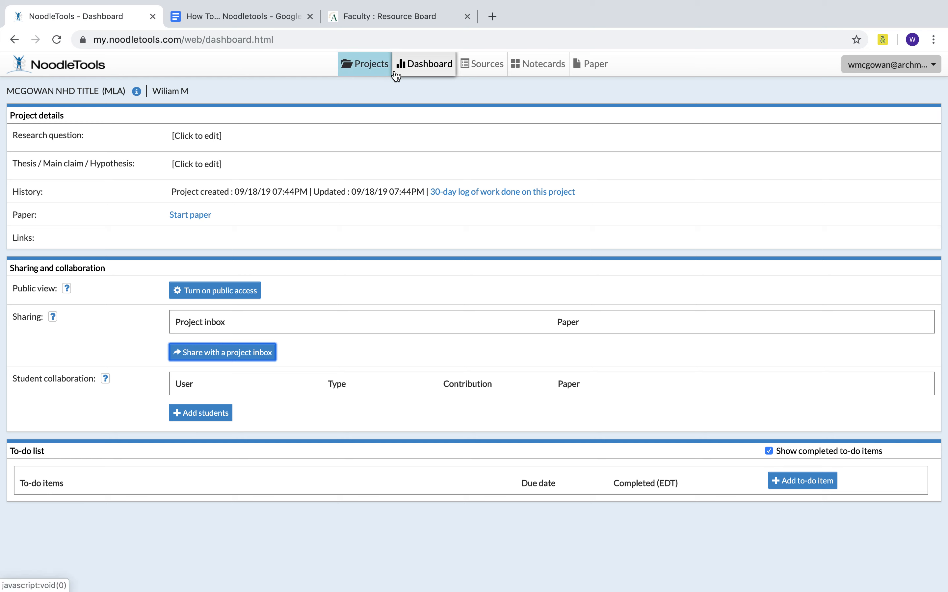
Start a new citation in the project's sources for a Court Case found on a website
{"action": "left_click", "coordinate": [486, 75]}
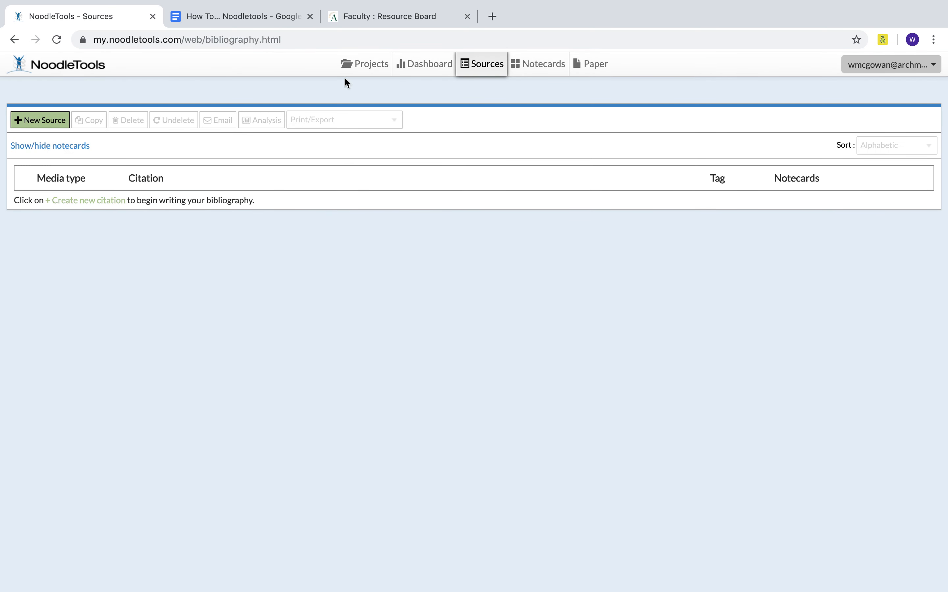
{"action": "left_click", "coordinate": [35, 119]}
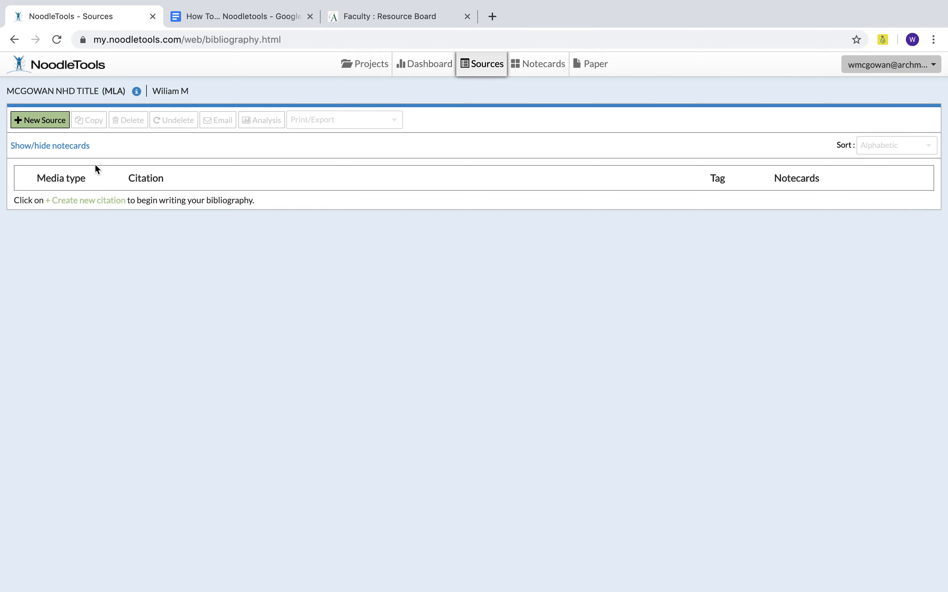
{"action": "left_click", "coordinate": [29, 125]}
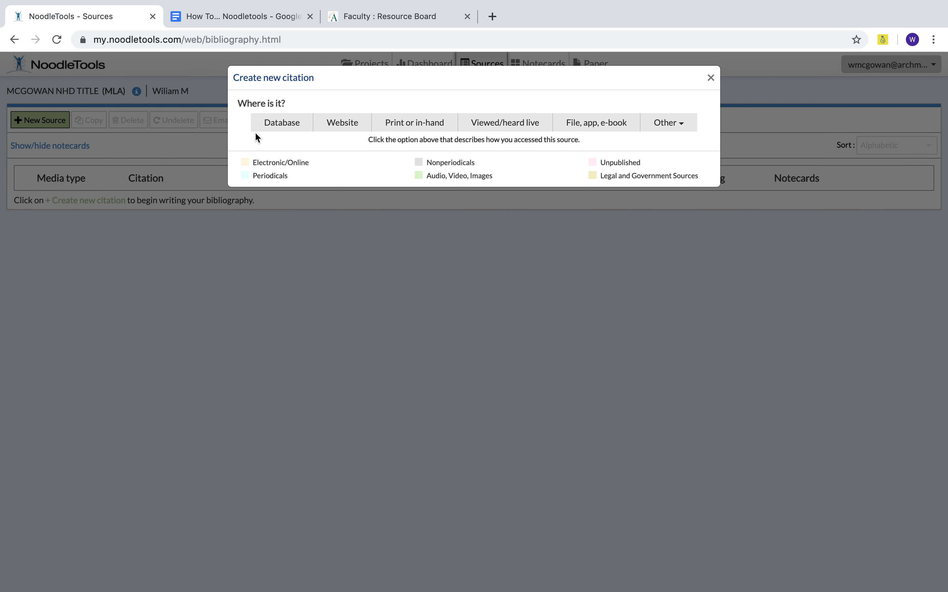
{"action": "left_click", "coordinate": [347, 132]}
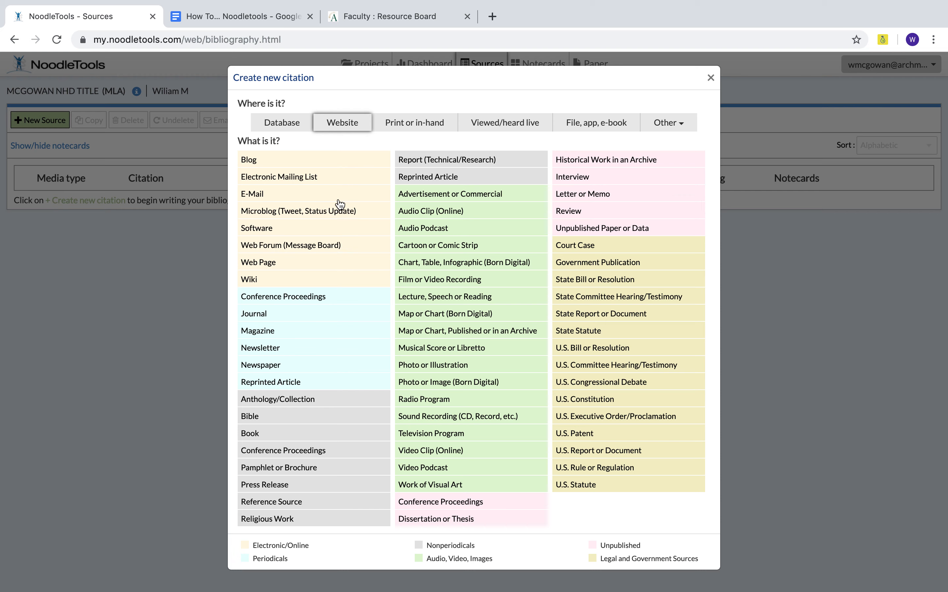
{"action": "left_click", "coordinate": [579, 248]}
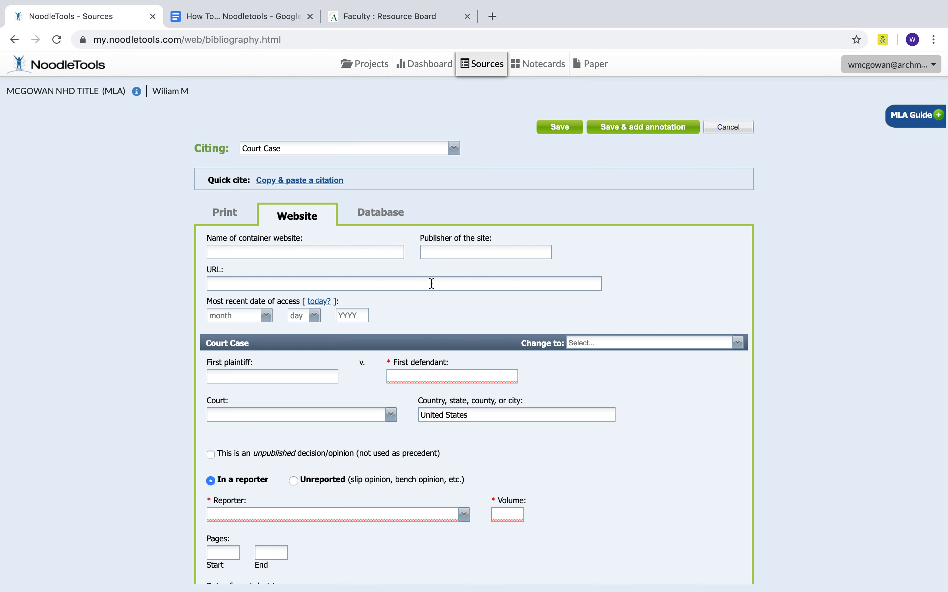
Review the Court Case citation form's fields and switch it to copy-and-paste citation entry
{"action": "scroll", "coordinate": [431, 282], "scroll_direction": "down", "scroll_amount": 2}
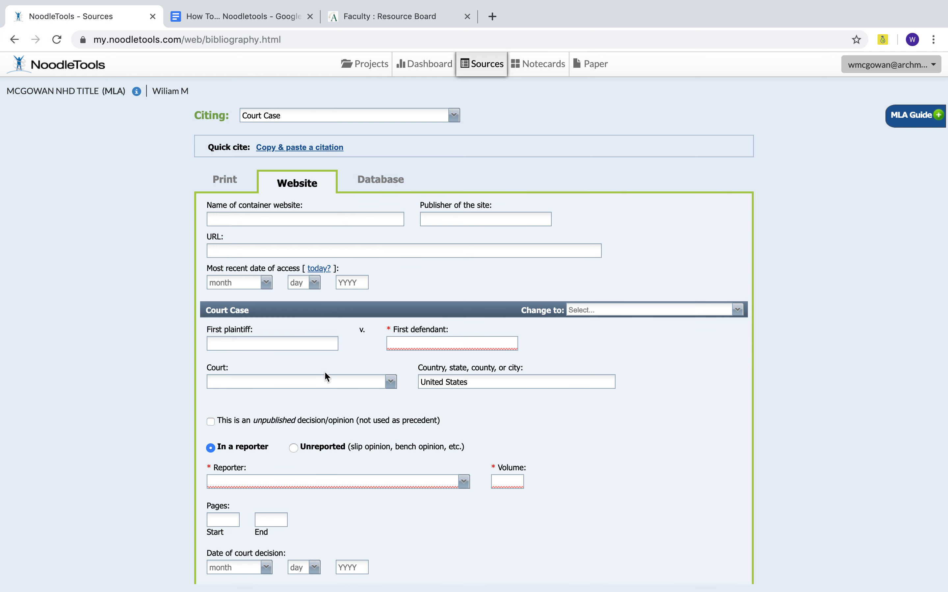
{"action": "scroll", "coordinate": [331, 394], "scroll_direction": "down", "scroll_amount": 2}
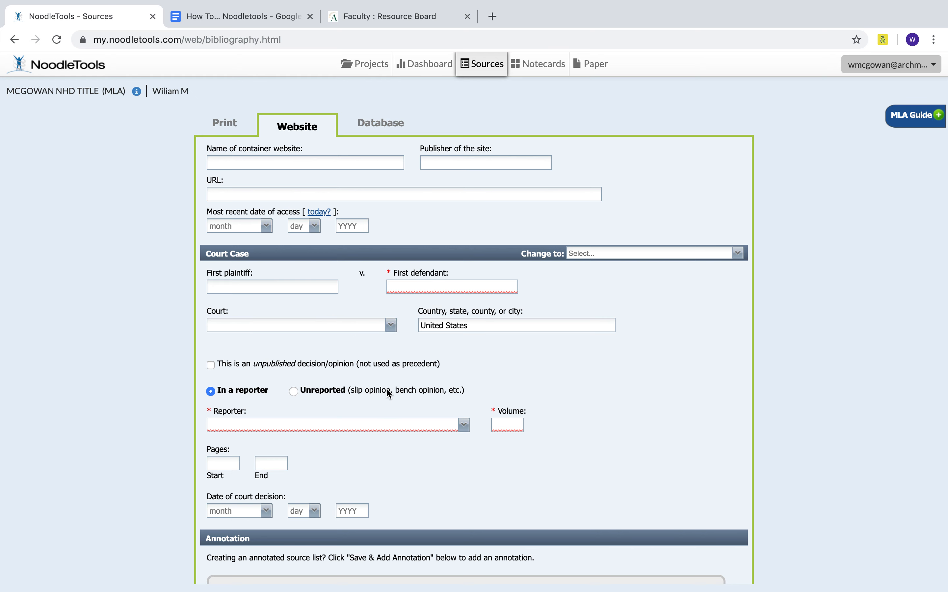
{"action": "mouse_move", "coordinate": [386, 388]}
{"action": "scroll", "coordinate": [386, 388], "scroll_direction": "down", "scroll_amount": 4}
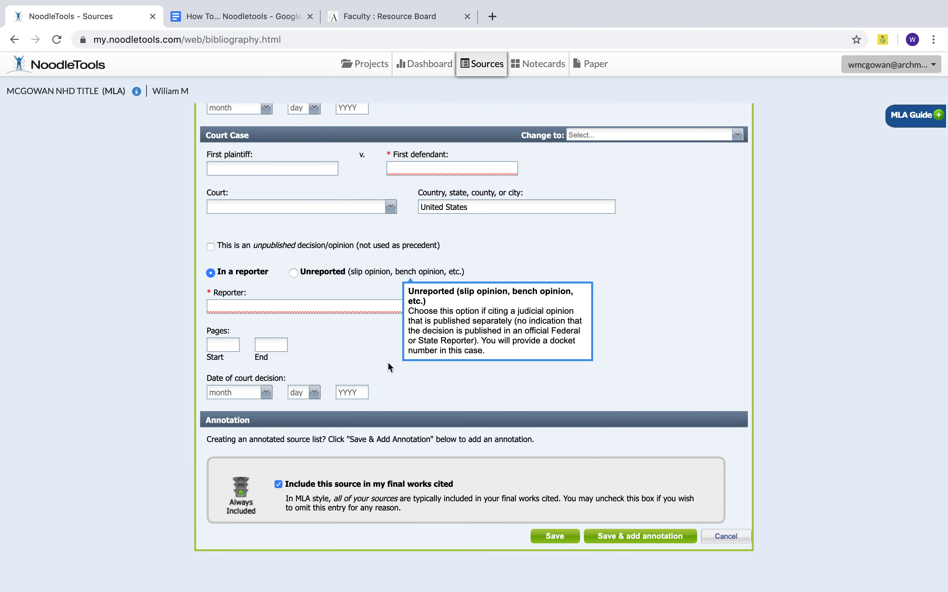
{"action": "scroll", "coordinate": [391, 345], "scroll_direction": "up", "scroll_amount": 2}
{"action": "scroll", "coordinate": [391, 346], "scroll_direction": "down", "scroll_amount": 3}
{"action": "scroll", "coordinate": [651, 382], "scroll_direction": "up", "scroll_amount": 3}
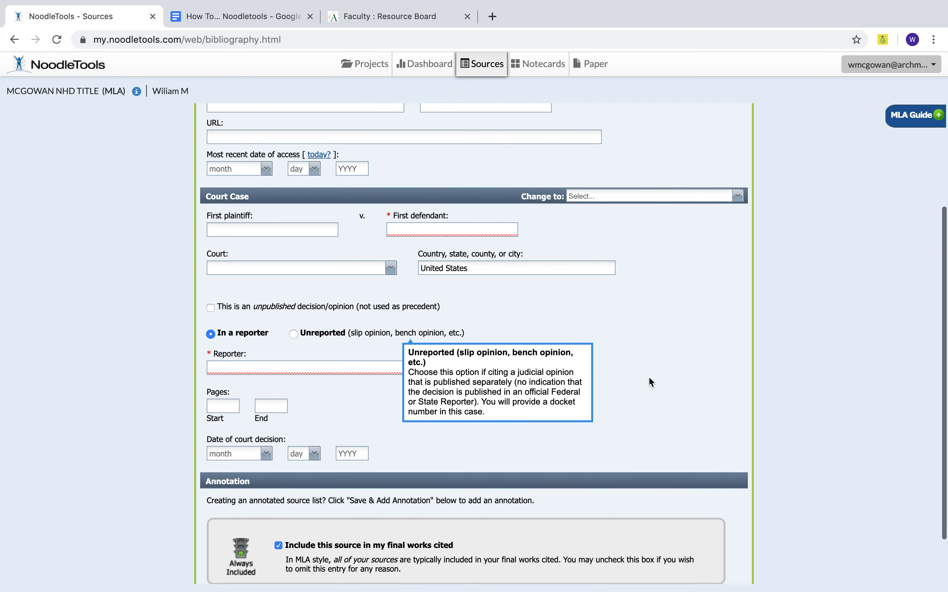
{"action": "scroll", "coordinate": [651, 382], "scroll_direction": "up", "scroll_amount": 7}
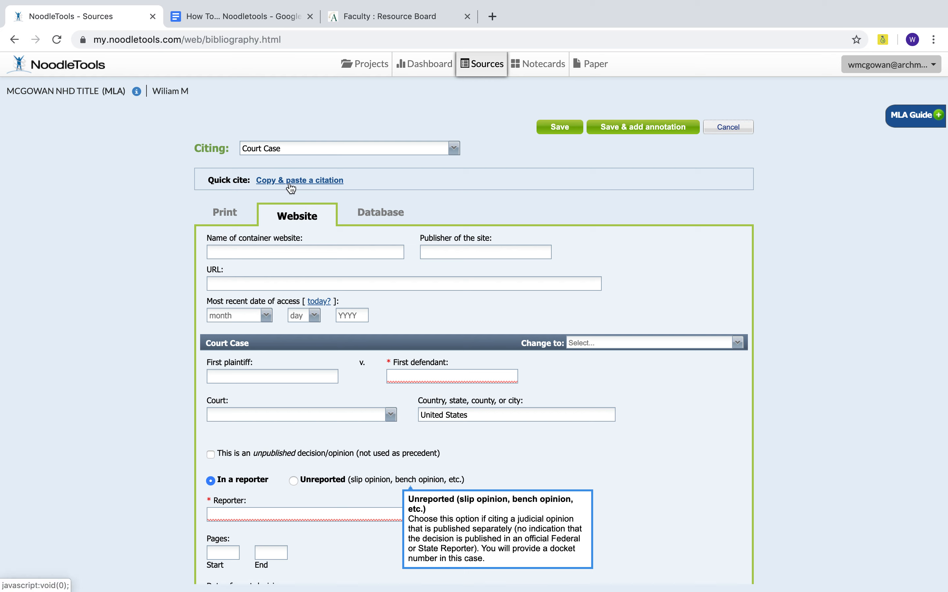
{"action": "left_click", "coordinate": [270, 182]}
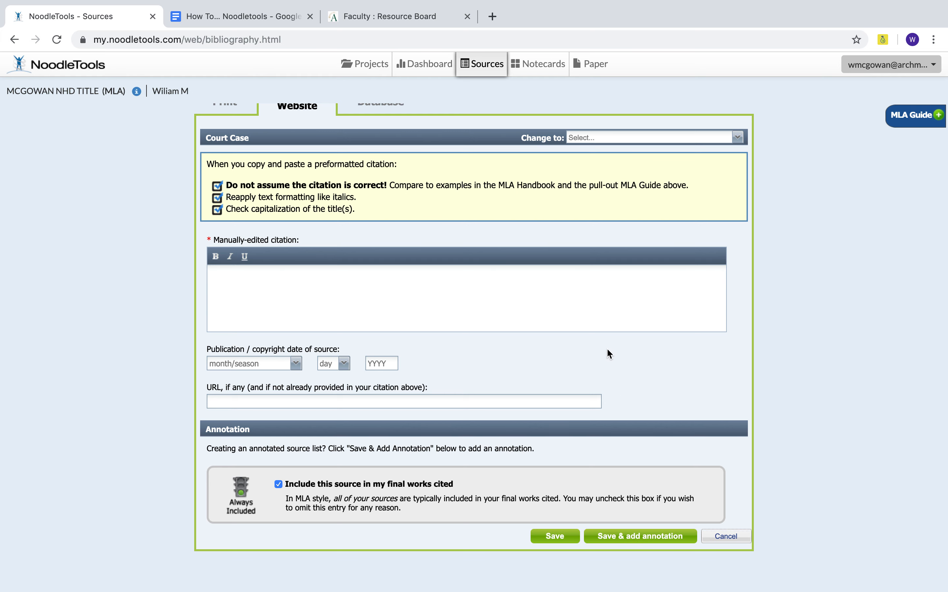
{"action": "scroll", "coordinate": [608, 353], "scroll_direction": "up", "scroll_amount": 3}
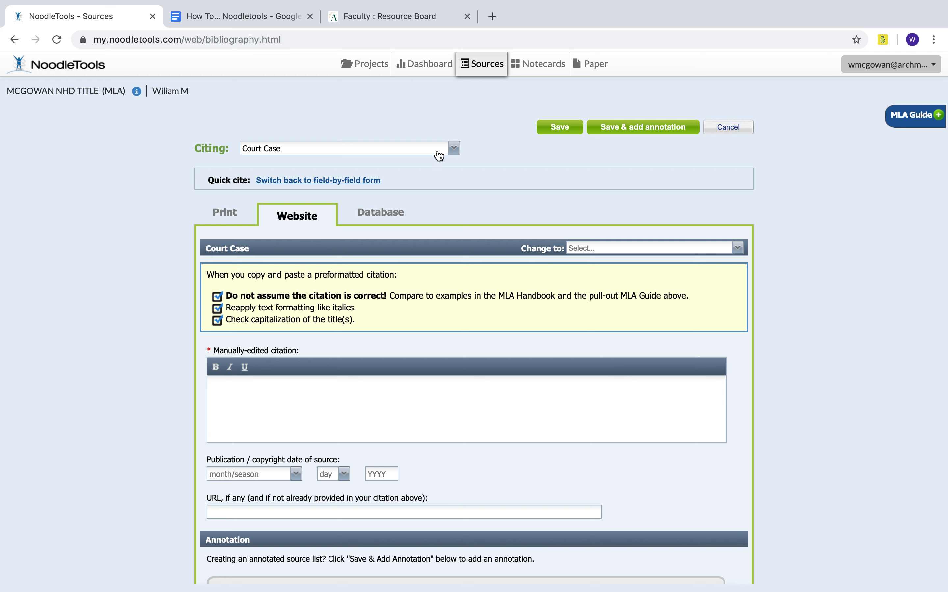
Open the Archmere Library Website from the school's Parent & Student Resources board and go to the UDLib/SEARCH high school databases
{"action": "left_click", "coordinate": [373, 19]}
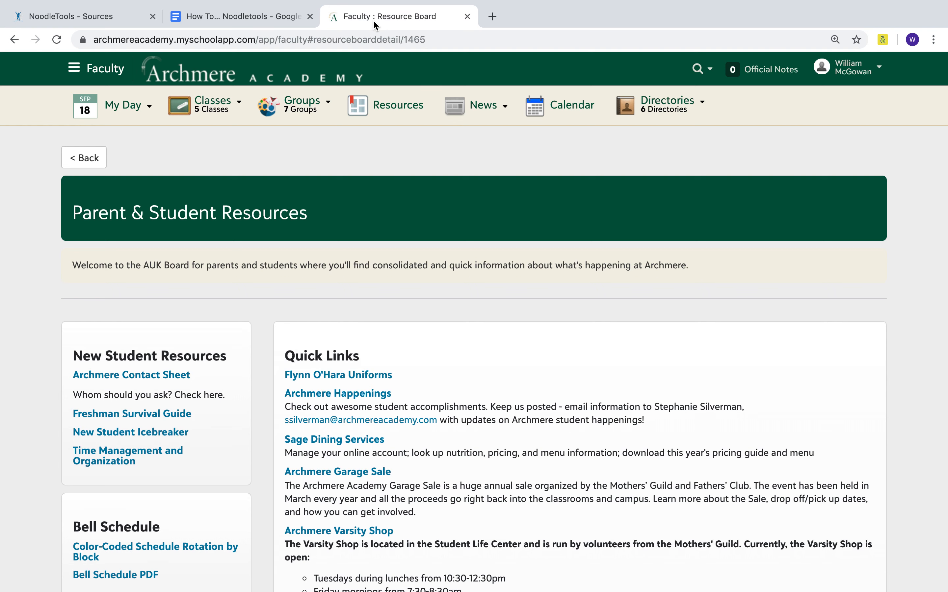
{"action": "scroll", "coordinate": [370, 207], "scroll_direction": "down", "scroll_amount": 10}
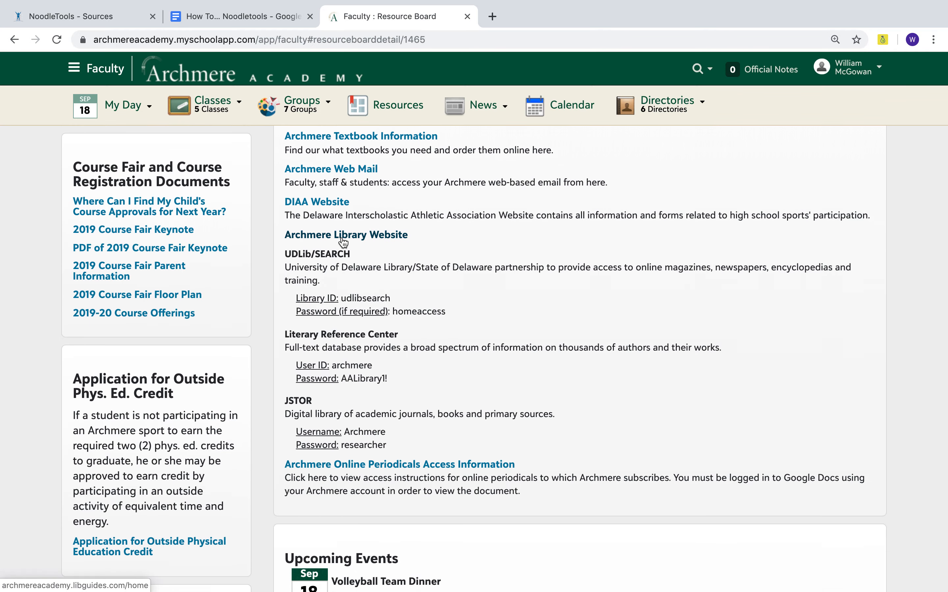
{"action": "left_click", "coordinate": [343, 237]}
{"action": "scroll", "coordinate": [447, 315], "scroll_direction": "down", "scroll_amount": 5}
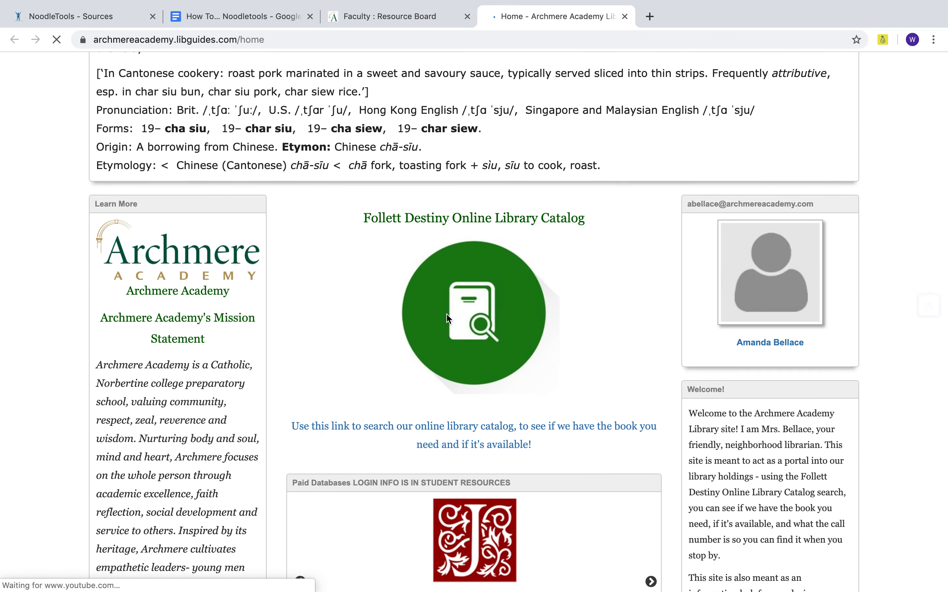
{"action": "scroll", "coordinate": [448, 318], "scroll_direction": "down", "scroll_amount": 6}
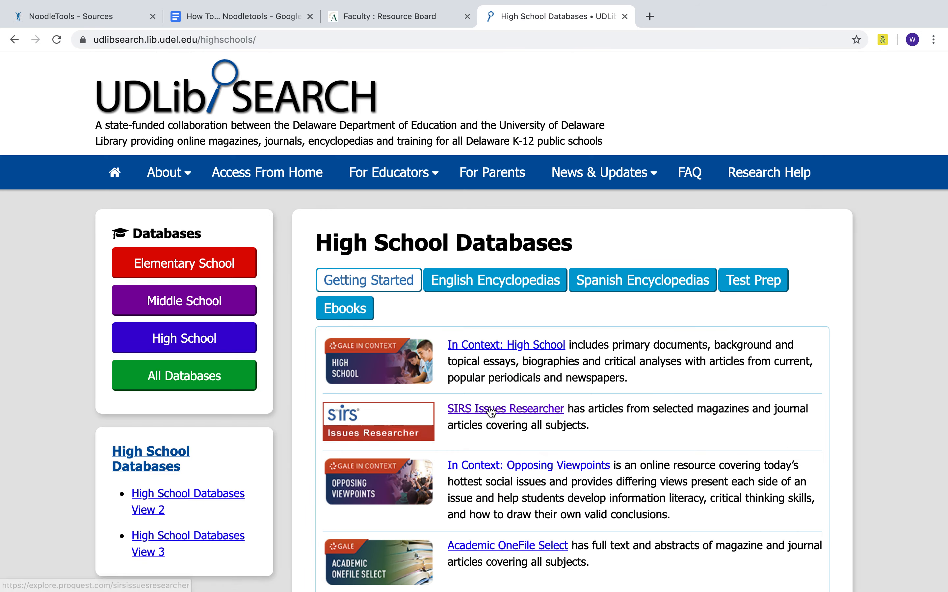
Open the In Context: World History database under Government & History and explore its topic Ming Dynasty, 1368–1644
{"action": "scroll", "coordinate": [491, 411], "scroll_direction": "down", "scroll_amount": 14}
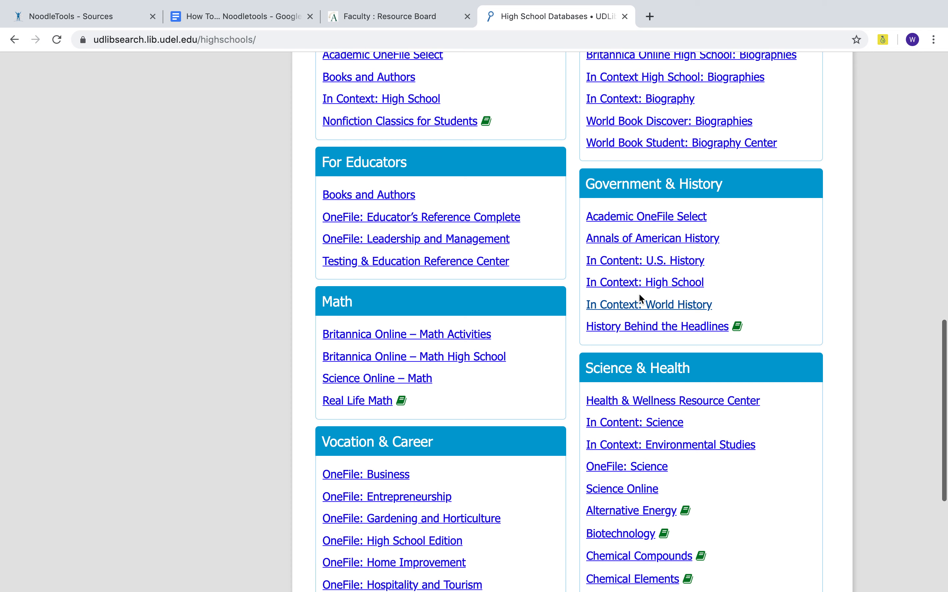
{"action": "left_click", "coordinate": [625, 306]}
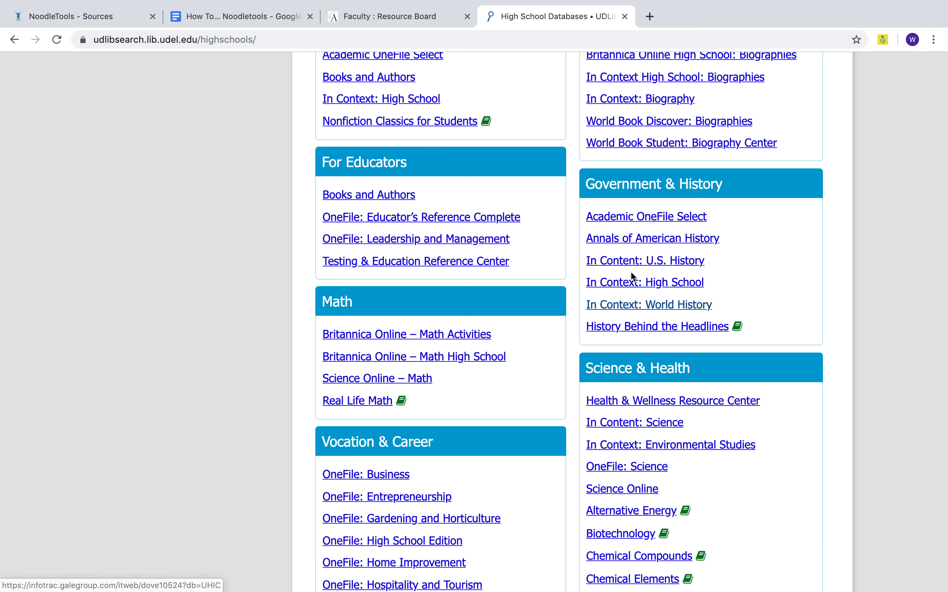
{"action": "left_click", "coordinate": [629, 306]}
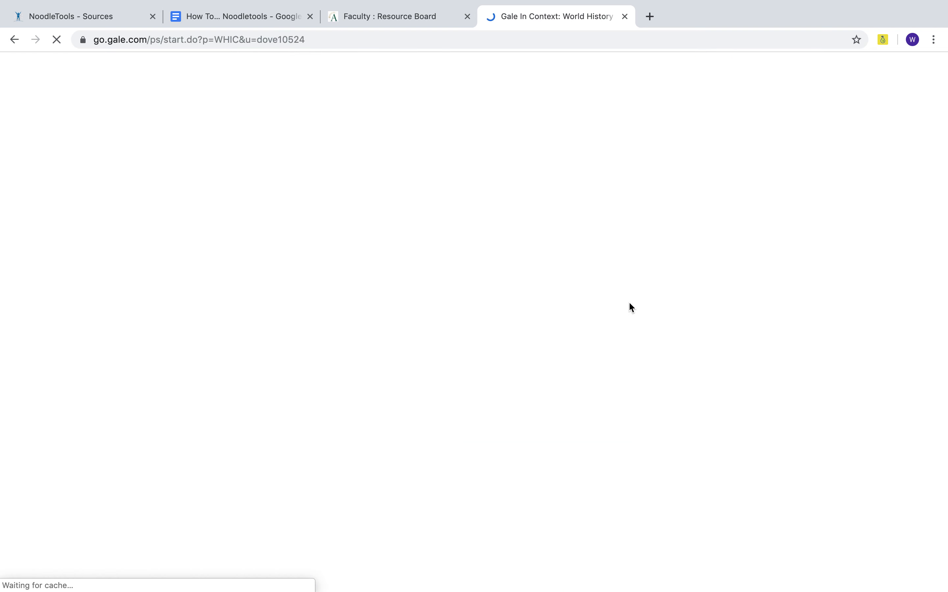
{"action": "scroll", "coordinate": [352, 333], "scroll_direction": "down", "scroll_amount": 5}
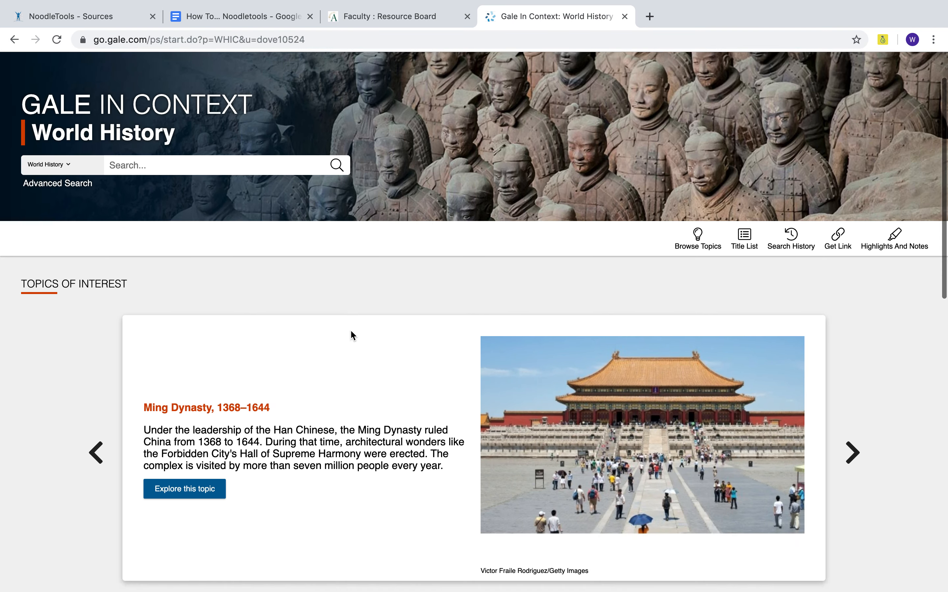
{"action": "scroll", "coordinate": [351, 332], "scroll_direction": "up", "scroll_amount": 2}
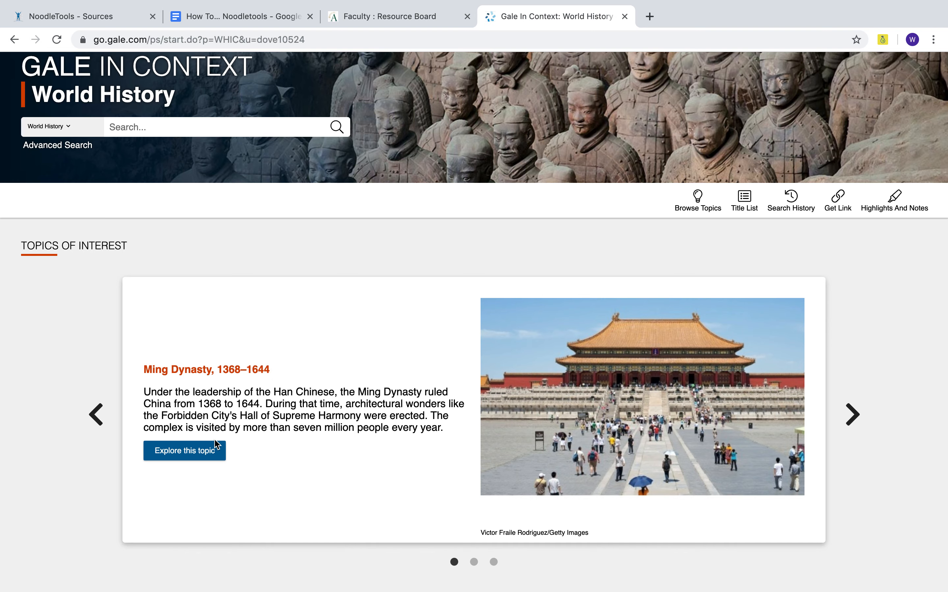
{"action": "left_click", "coordinate": [201, 451]}
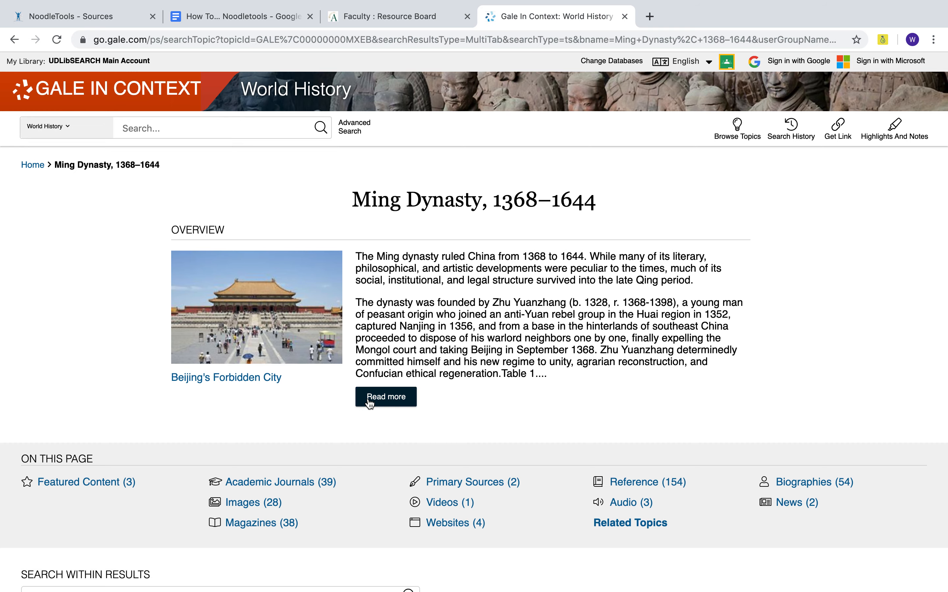
Open the full Ming Dynasty article from the topic overview and bring up its citation in MLA 8th Edition format
{"action": "left_click", "coordinate": [383, 397]}
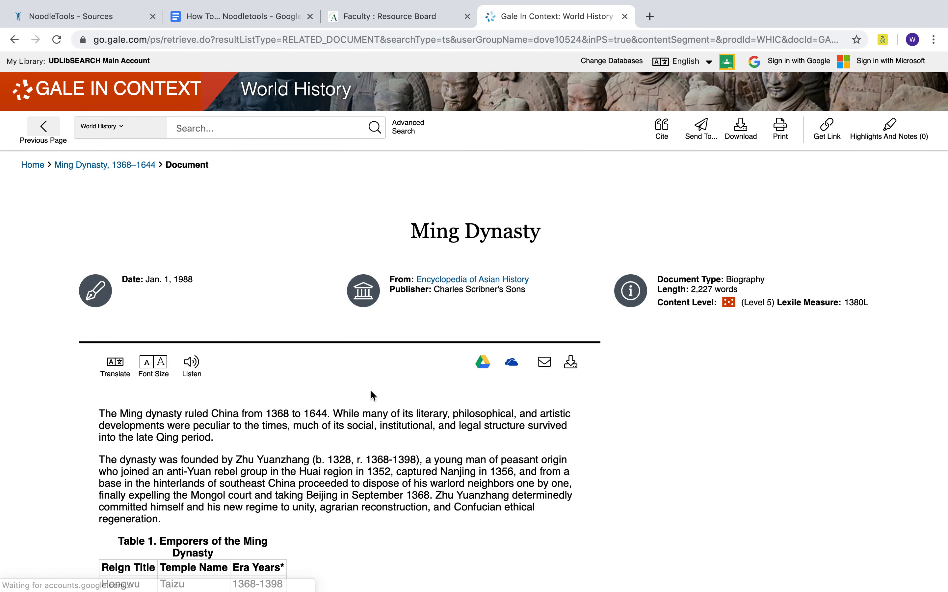
{"action": "scroll", "coordinate": [349, 410], "scroll_direction": "down", "scroll_amount": 6}
{"action": "scroll", "coordinate": [349, 410], "scroll_direction": "up", "scroll_amount": 8}
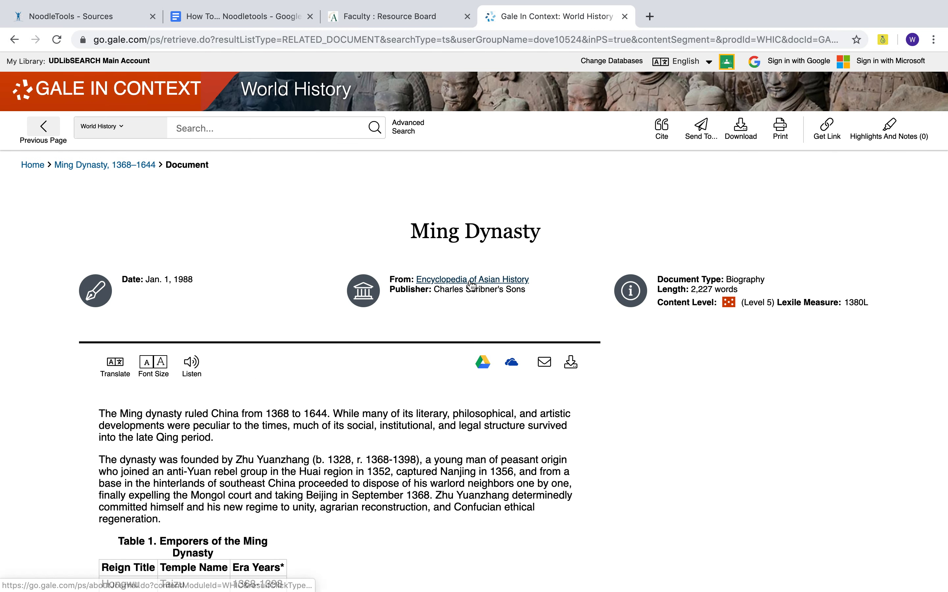
{"action": "left_click", "coordinate": [662, 135]}
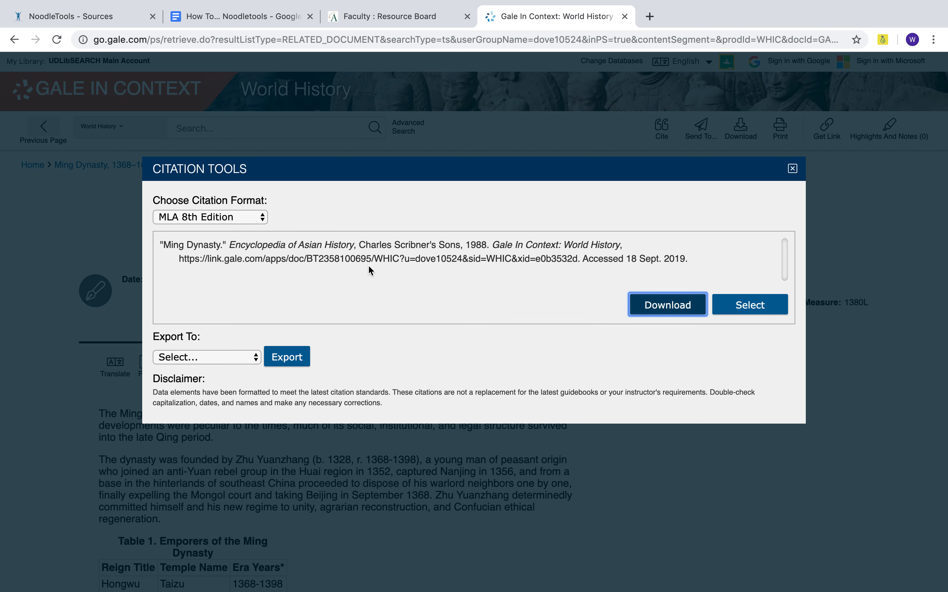
{"action": "left_click", "coordinate": [253, 219]}
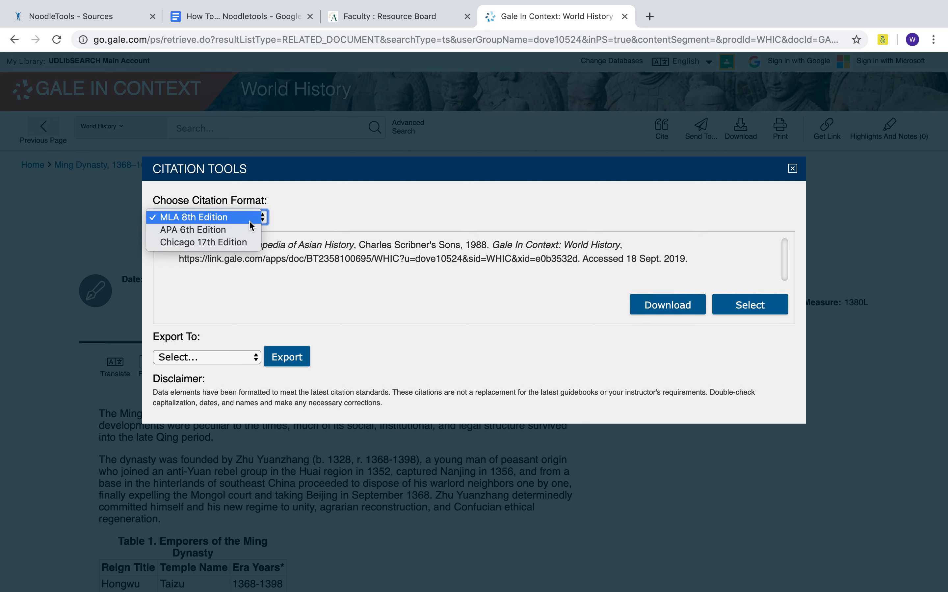
{"action": "left_click", "coordinate": [248, 218]}
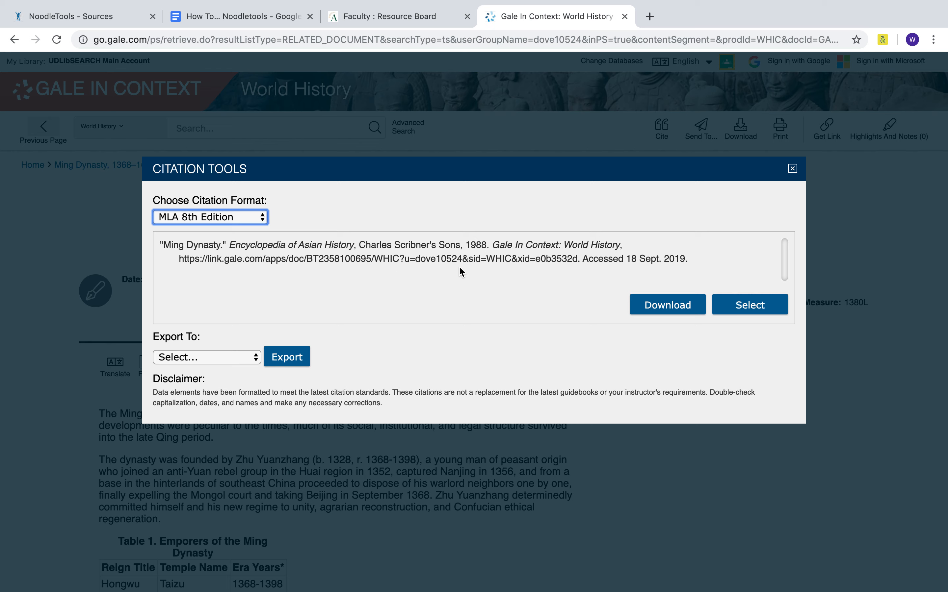
Export the Ming Dynasty article's citation to NoodleTools
{"action": "left_click", "coordinate": [256, 358]}
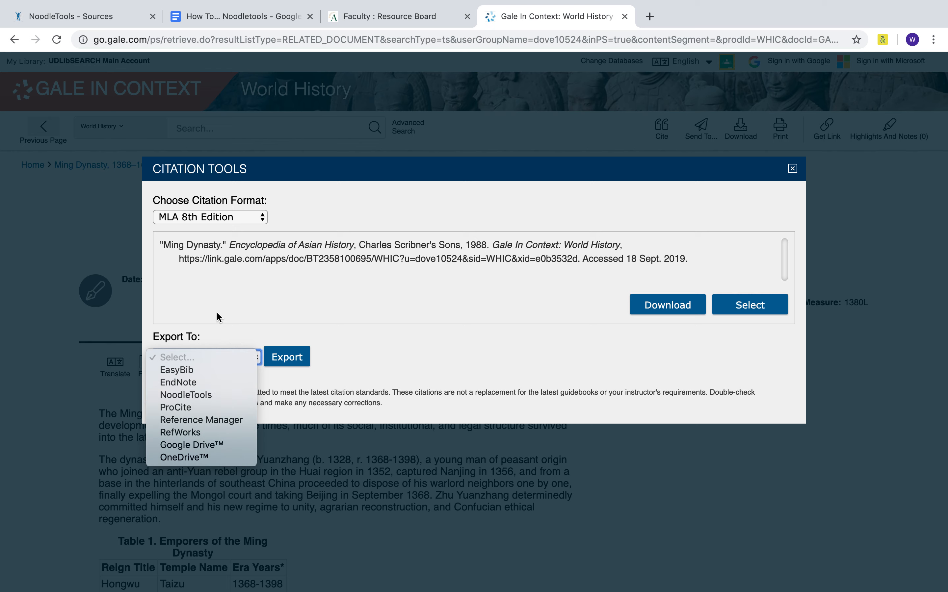
{"action": "left_click", "coordinate": [203, 394]}
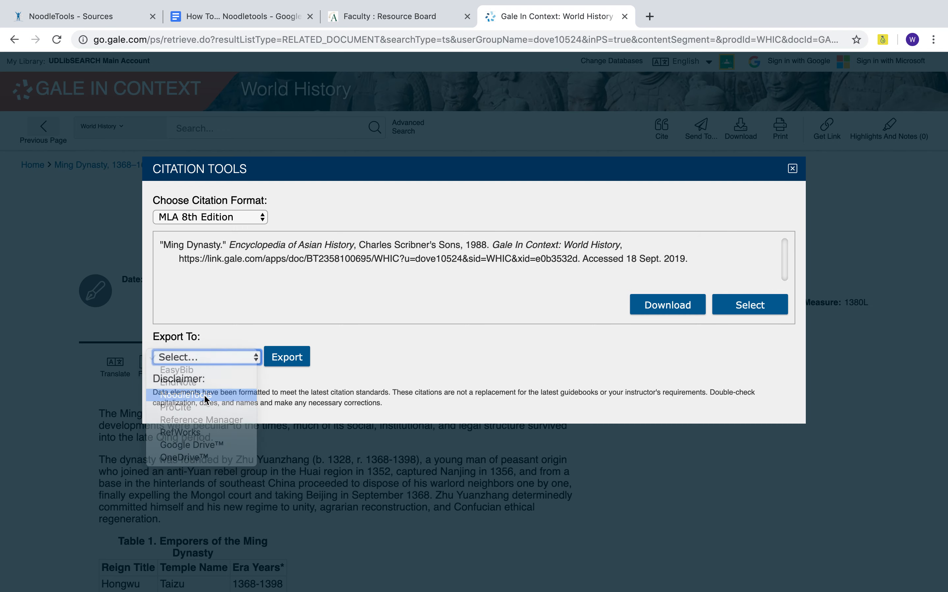
{"action": "left_click", "coordinate": [295, 356]}
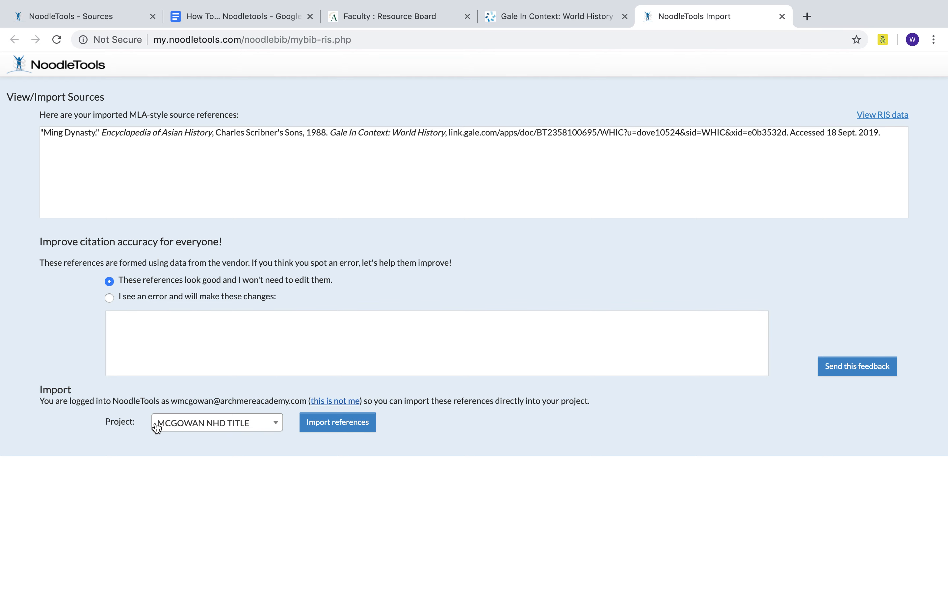
Import the Ming Dynasty reference into the NHD TITLE project and close the import page and the citation tools
{"action": "left_click", "coordinate": [262, 429]}
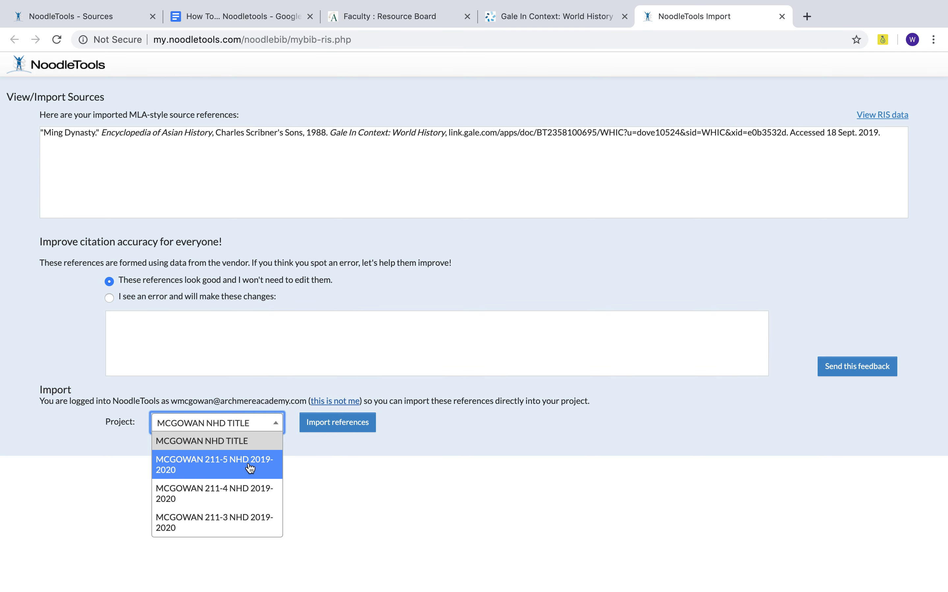
{"action": "left_click", "coordinate": [241, 444]}
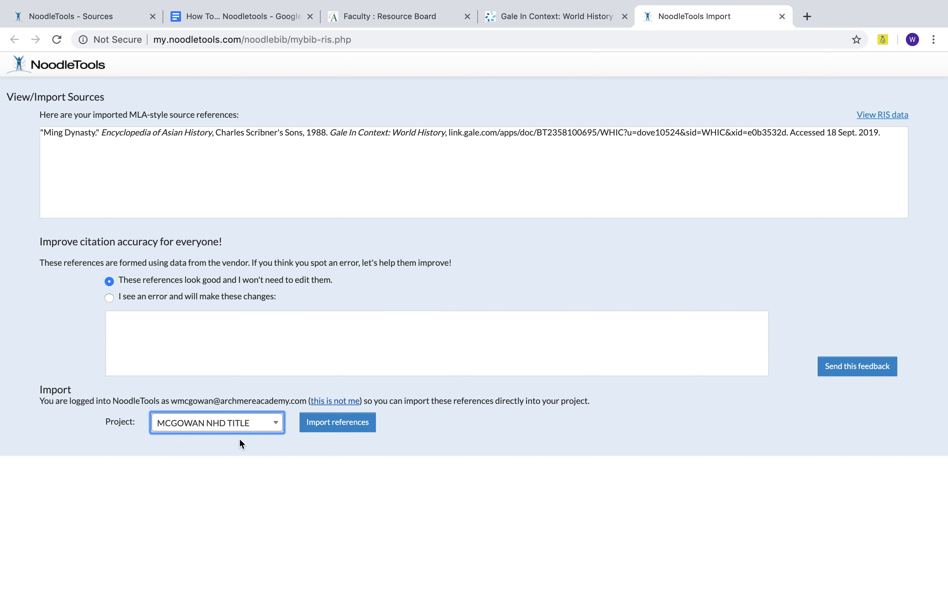
{"action": "left_click", "coordinate": [338, 433]}
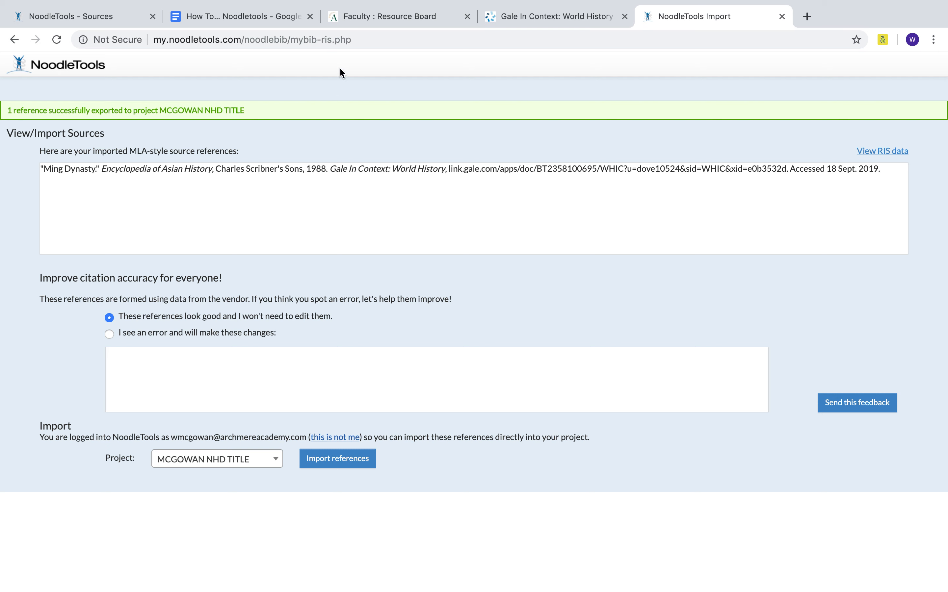
{"action": "left_click", "coordinate": [781, 16]}
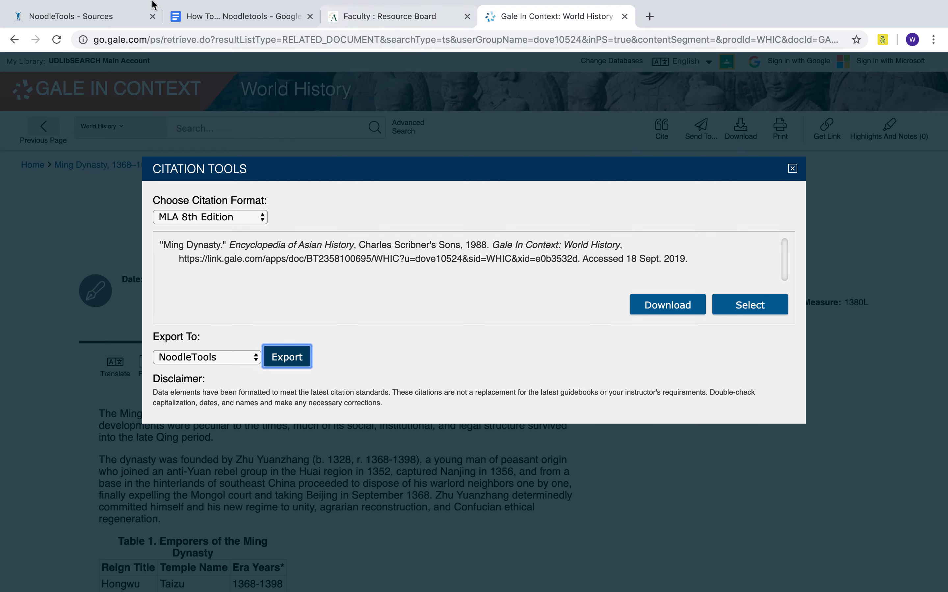
{"action": "left_click", "coordinate": [792, 201]}
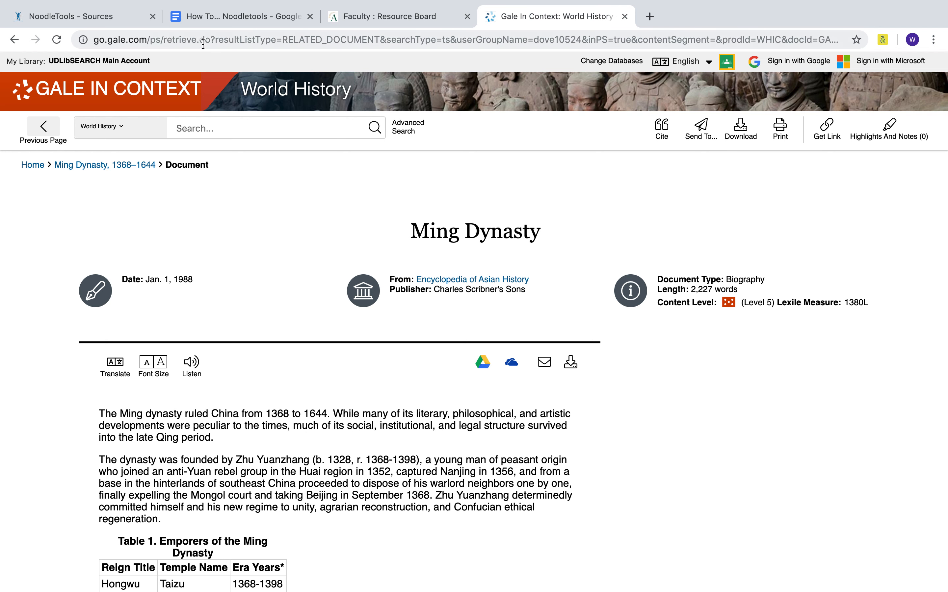
Return to NoodleTools, open the NHD TITLE project's source list and review the options available for the Ming Dynasty citation
{"action": "left_click", "coordinate": [73, 16]}
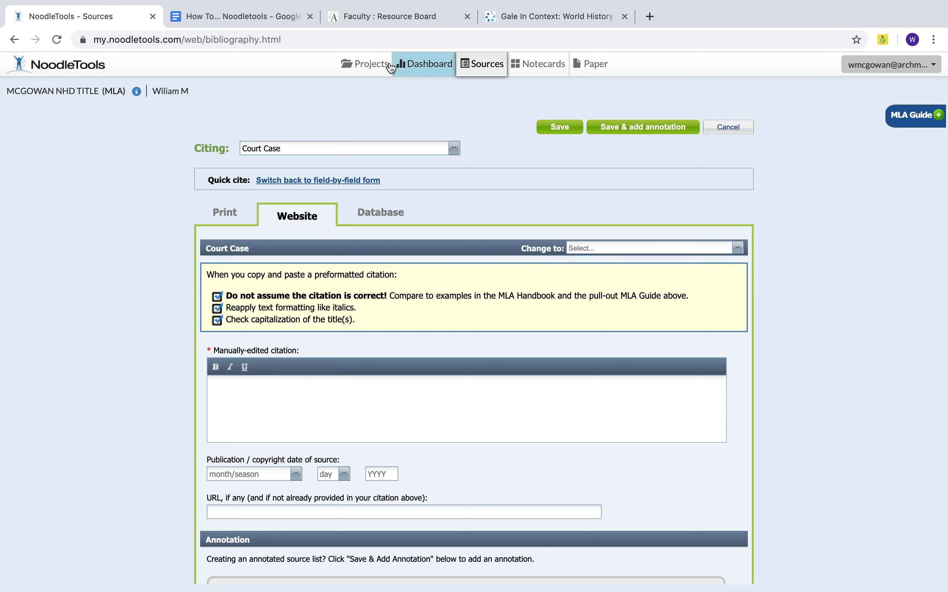
{"action": "left_click", "coordinate": [372, 64]}
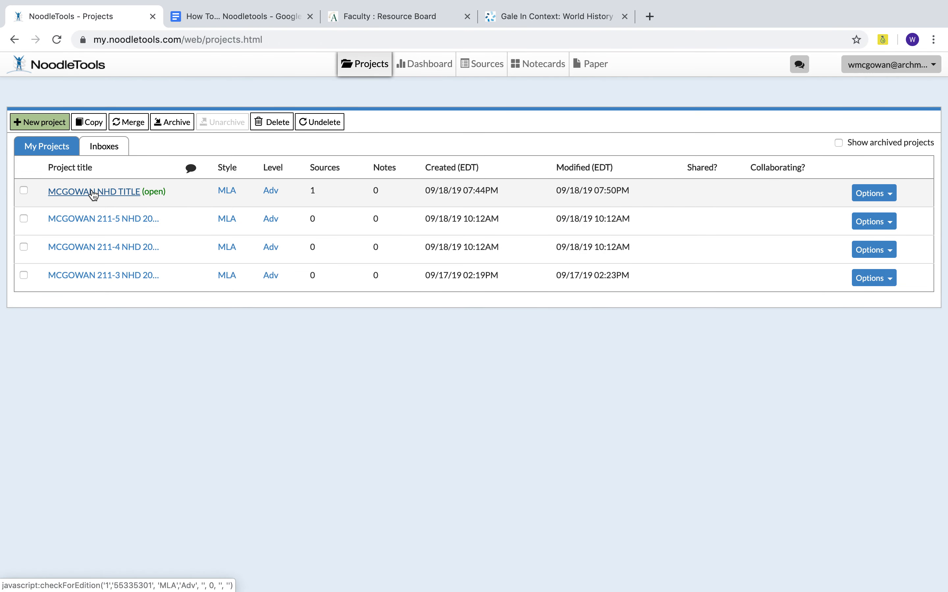
{"action": "left_click", "coordinate": [93, 192]}
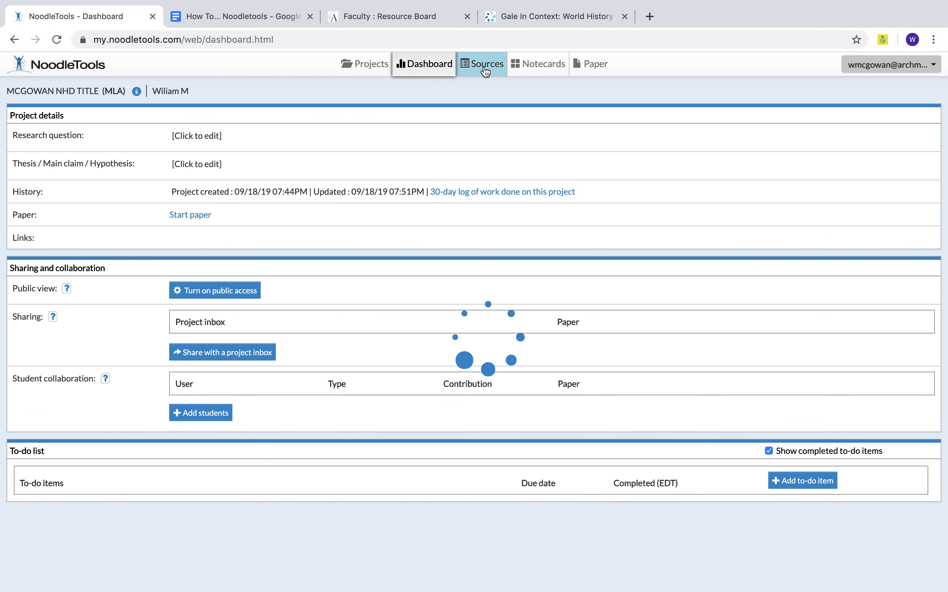
{"action": "left_click", "coordinate": [484, 70]}
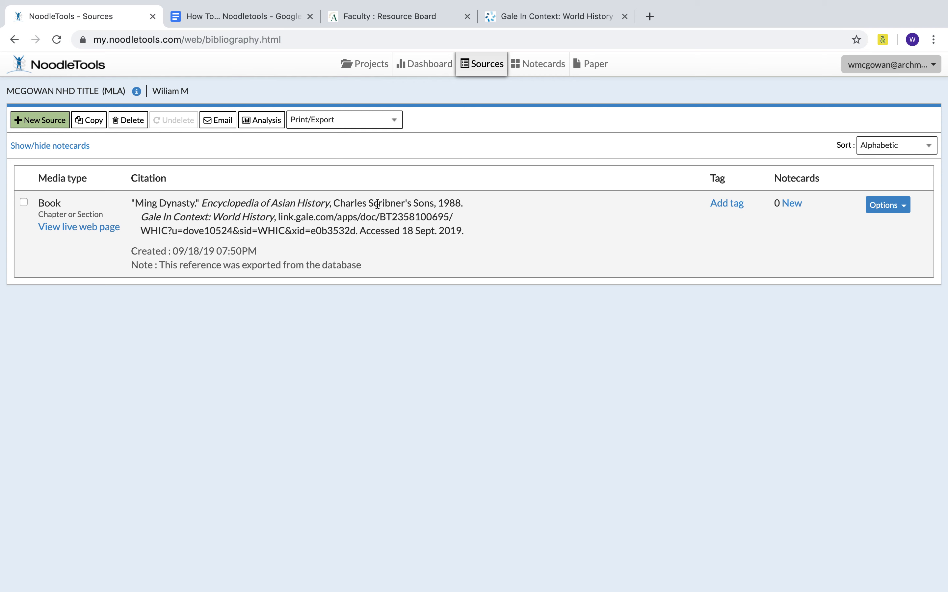
{"action": "left_click", "coordinate": [899, 208]}
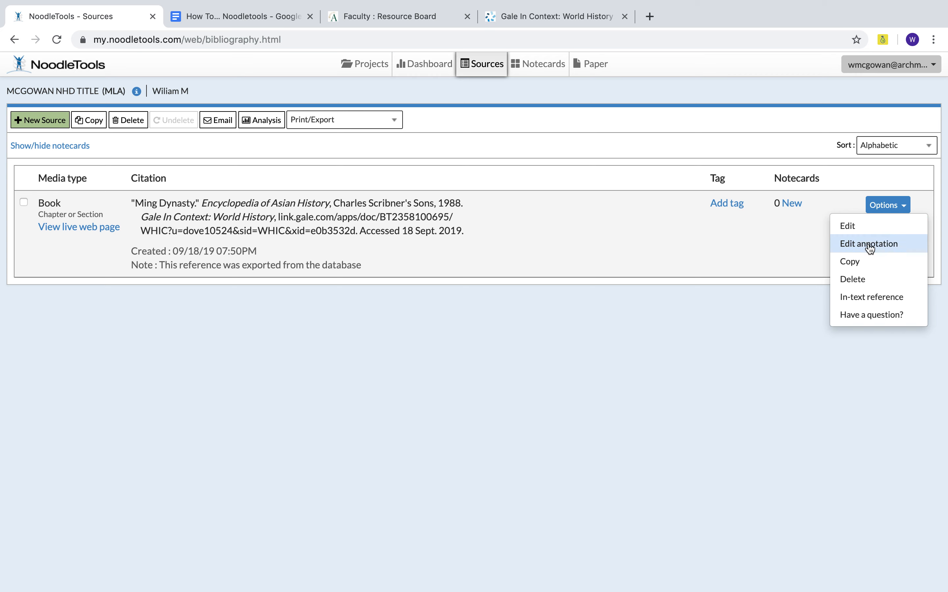
{"action": "left_click", "coordinate": [652, 242]}
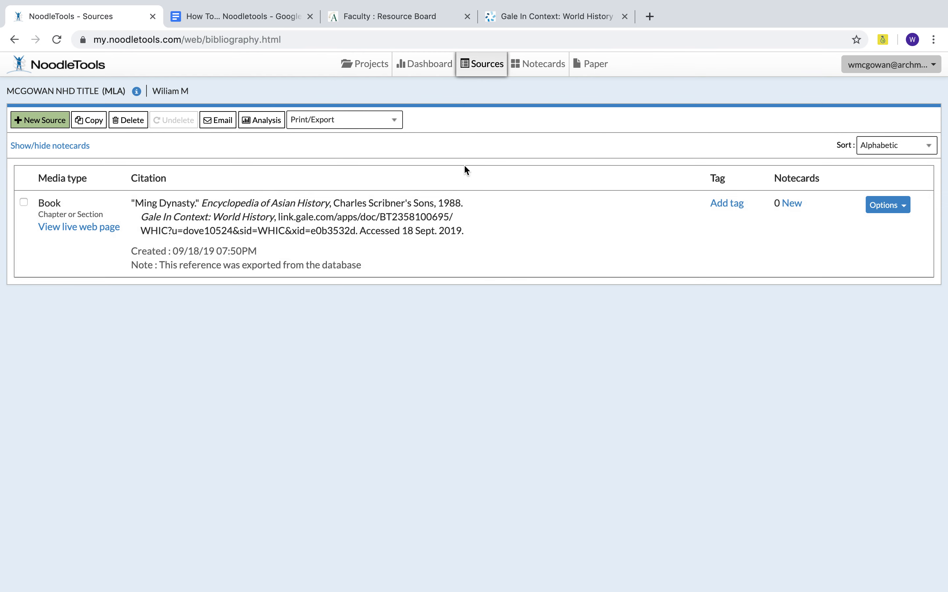
Create a new notecard titled Big C Context and link it to the "Ming Dynasty" Encyclopedia of Asian History source
{"action": "left_click", "coordinate": [543, 70]}
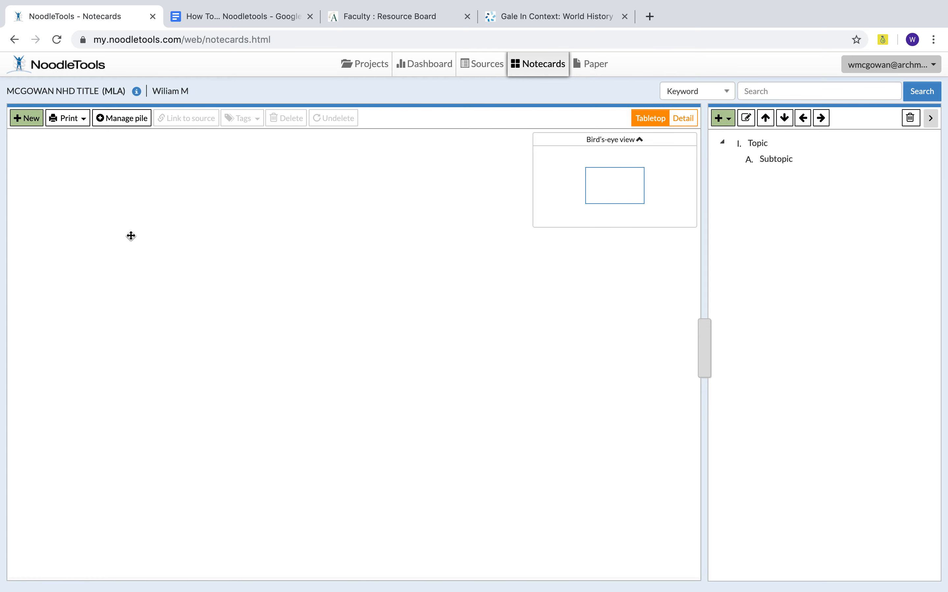
{"action": "left_click", "coordinate": [27, 118]}
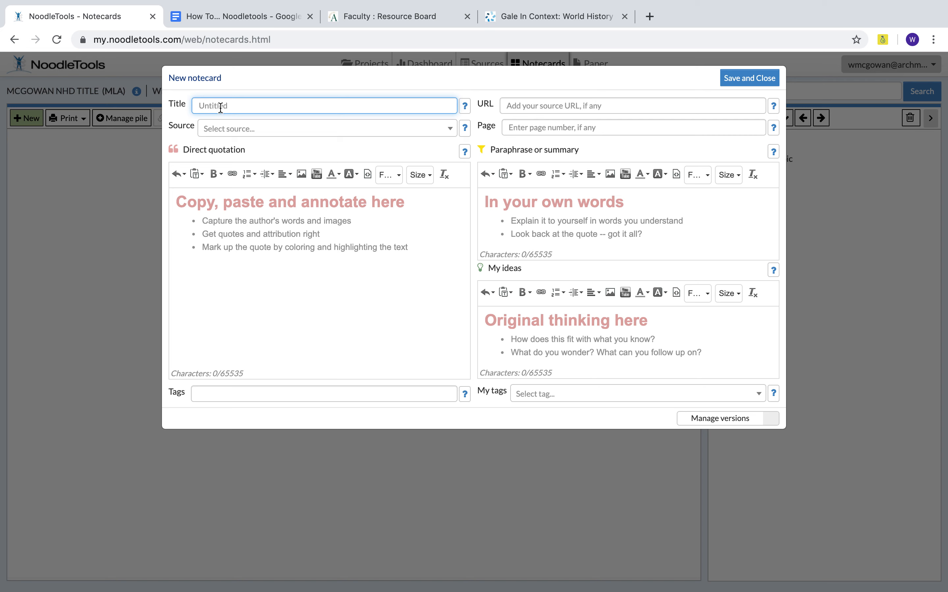
{"action": "type", "text": "Big"}
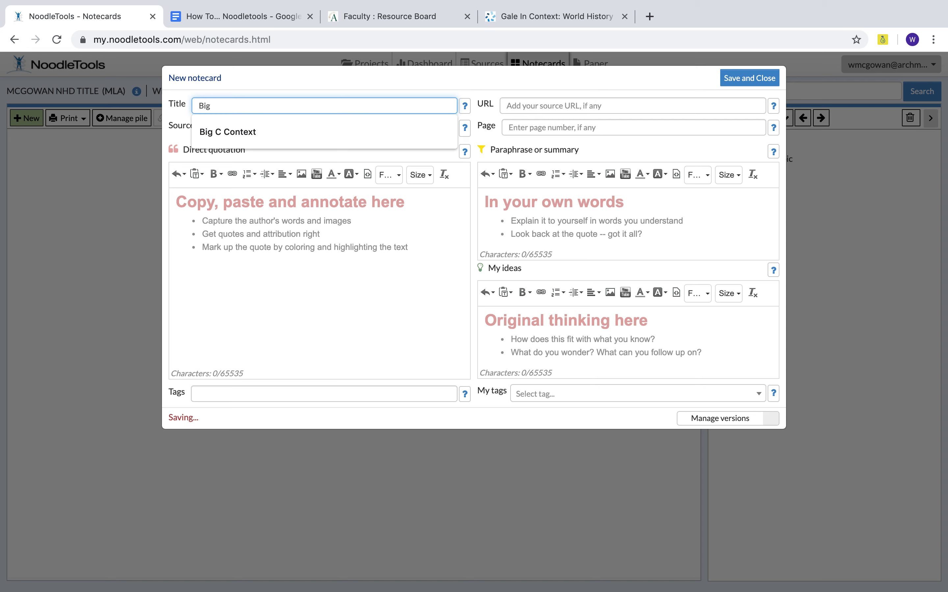
{"action": "type", "text": " C Context"}
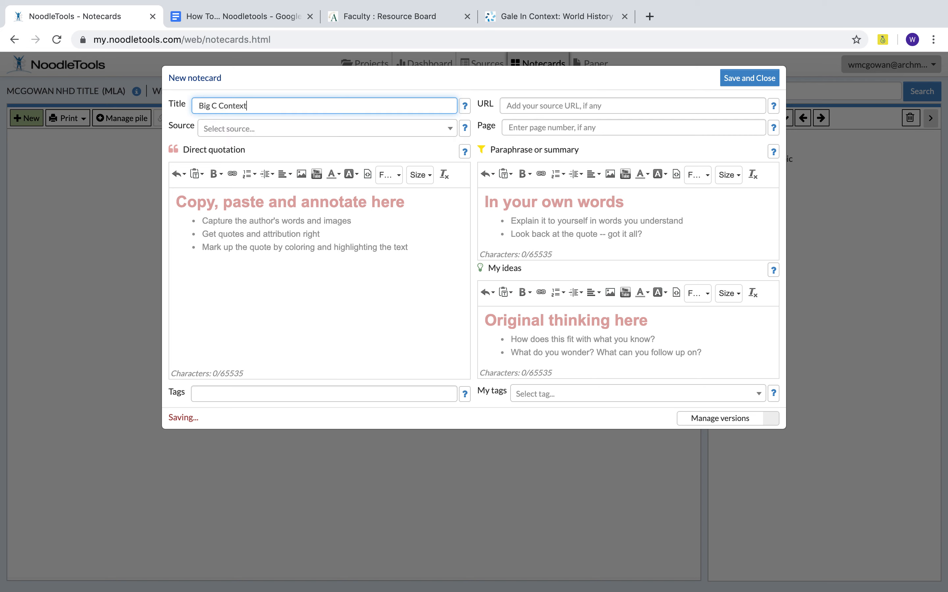
{"action": "left_click", "coordinate": [257, 132]}
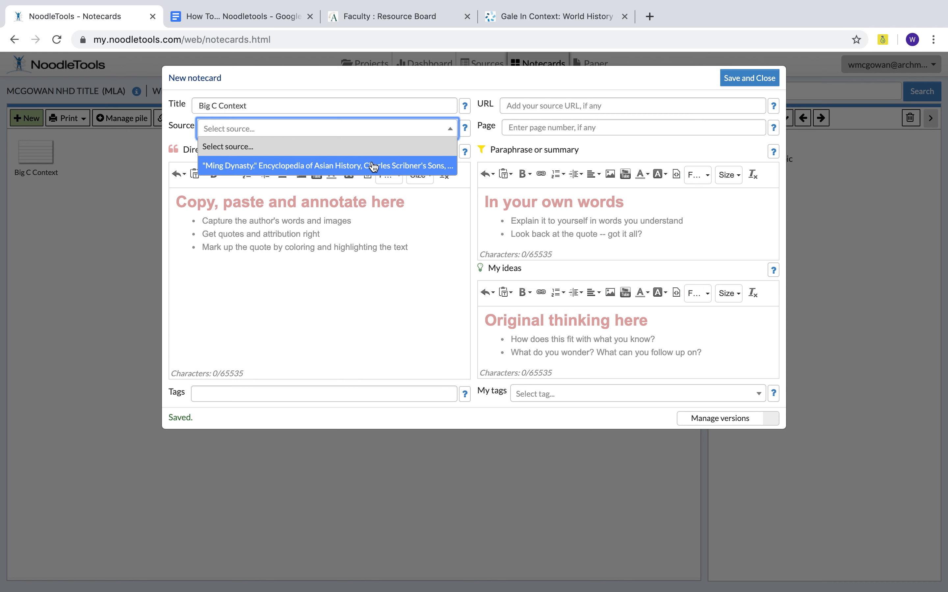
{"action": "left_click", "coordinate": [313, 167]}
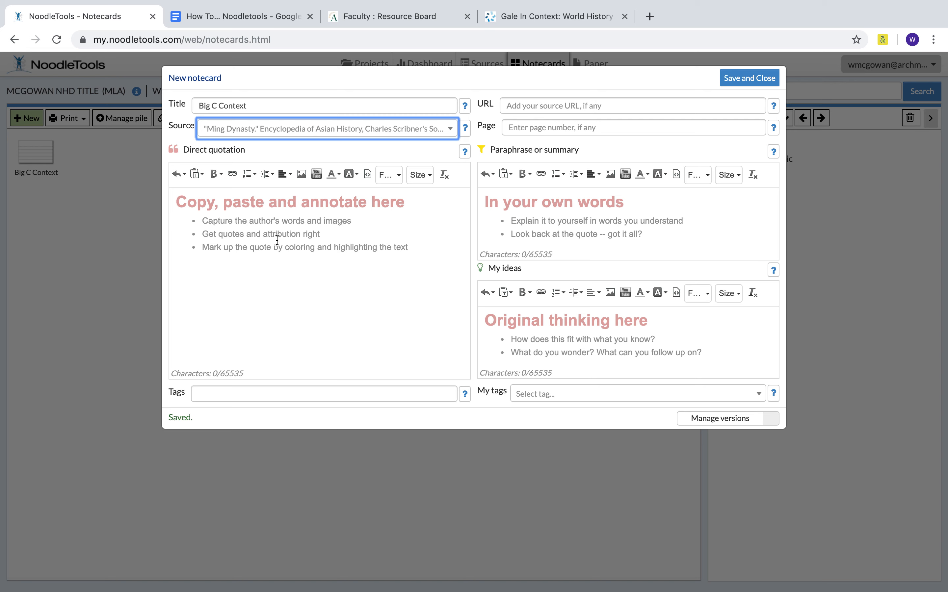
Copy the article's paragraph on the dynasty's founding by Zhu Yuanzhang into the notecard's direct quotation
{"action": "left_click", "coordinate": [528, 16]}
{"action": "left_click_drag", "start_coordinate": [99, 461], "coordinate": [161, 516]}
{"action": "key", "text": "super+c"}
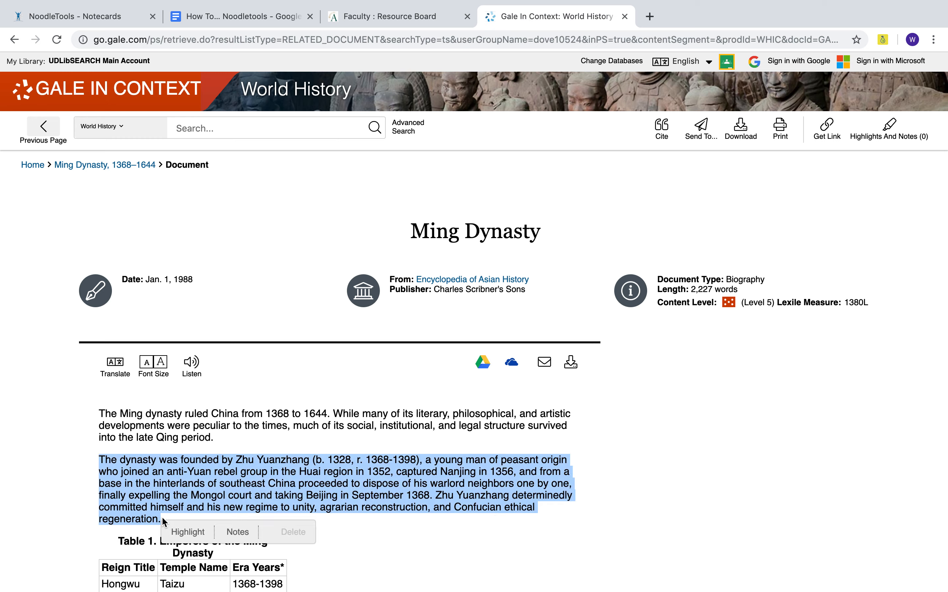
{"action": "left_click", "coordinate": [383, 16]}
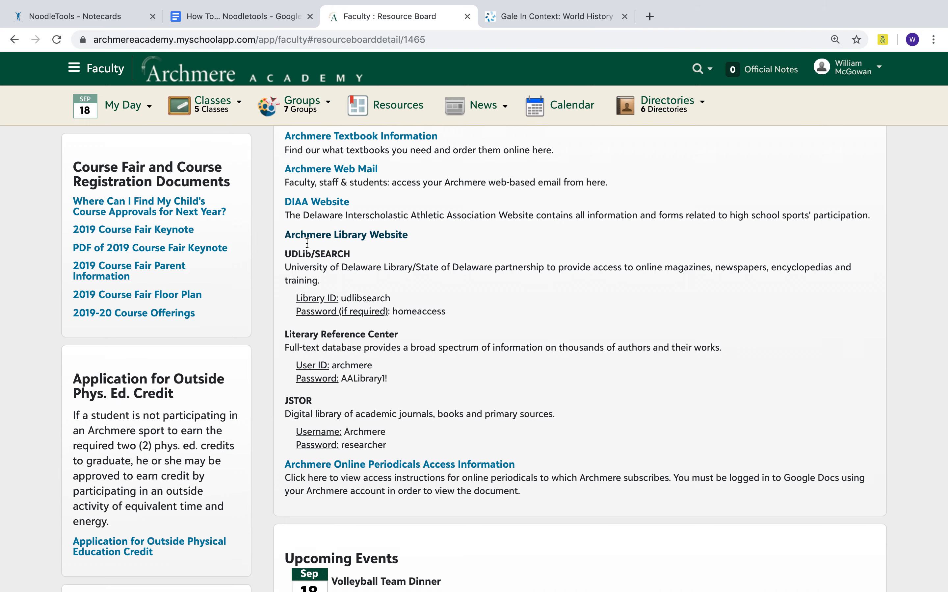
{"action": "left_click", "coordinate": [117, 18]}
{"action": "left_click", "coordinate": [336, 262]}
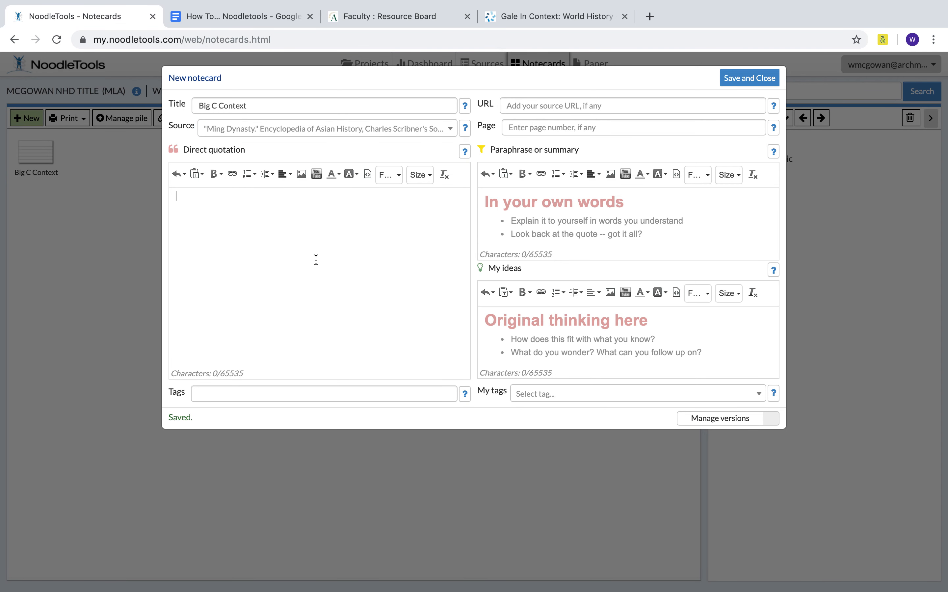
{"action": "key", "text": "super+v"}
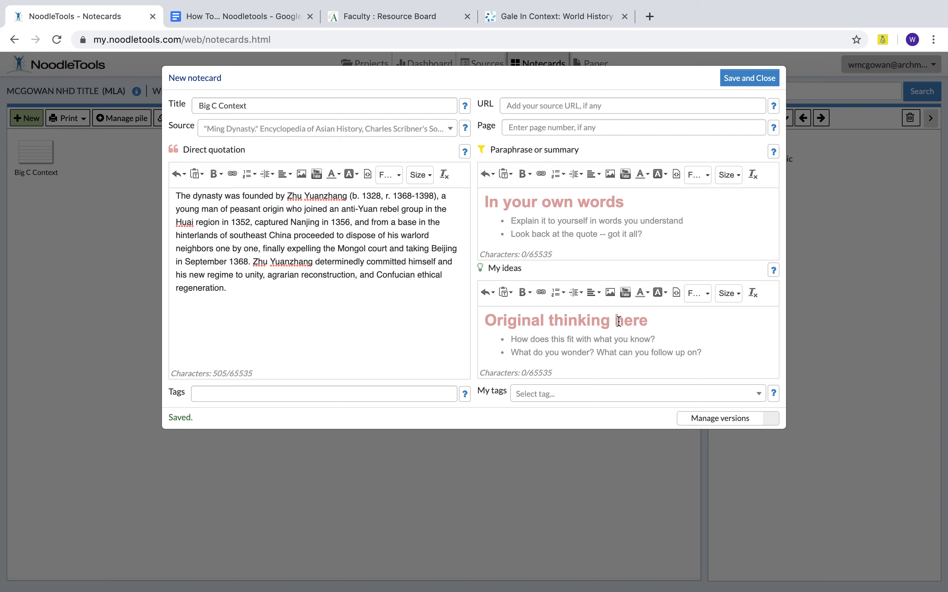
Save the notecard with the tag Big C and shift its card slightly on the notecard tabletop
{"action": "left_click", "coordinate": [292, 393]}
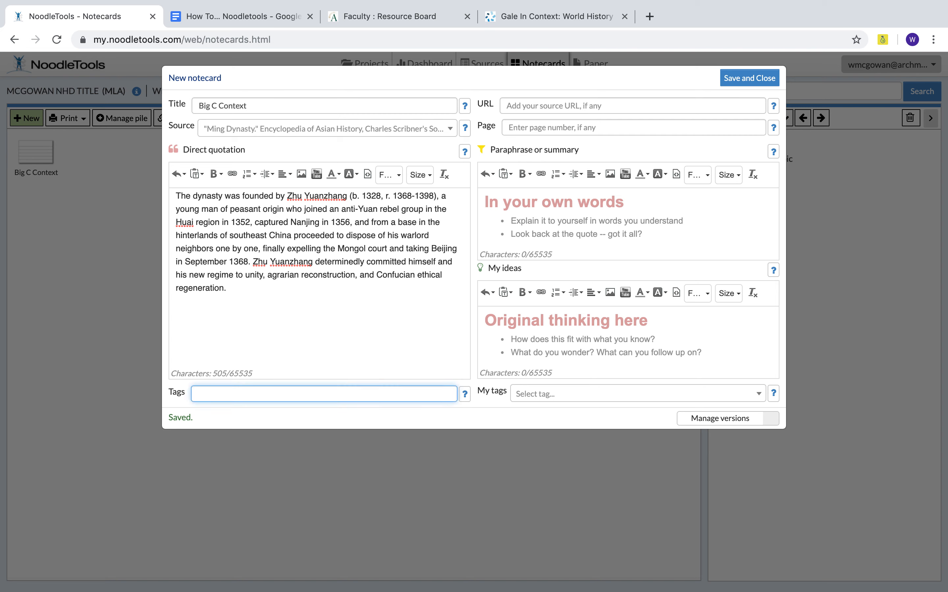
{"action": "type", "text": "Big C"}
{"action": "left_click", "coordinate": [453, 411]}
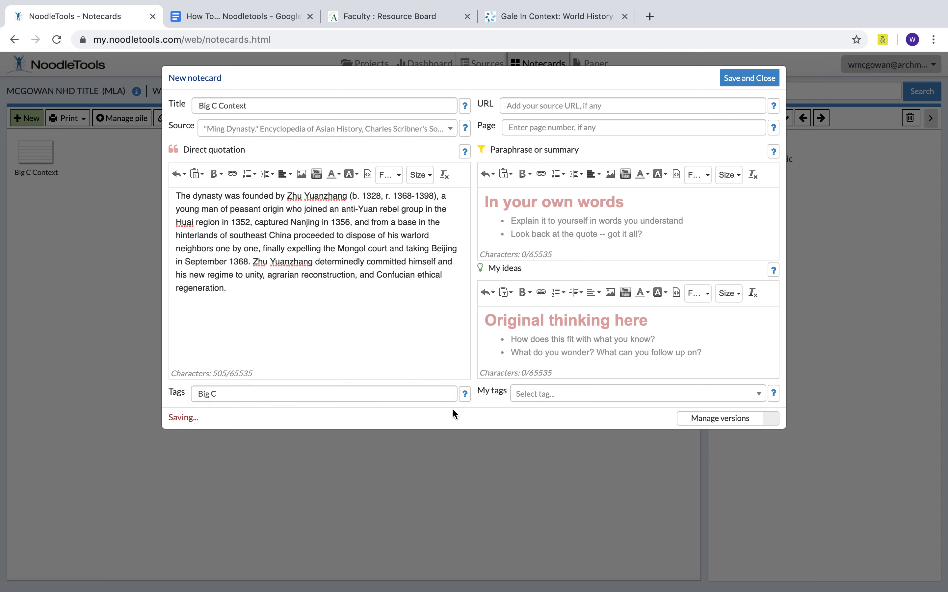
{"action": "left_click", "coordinate": [573, 396]}
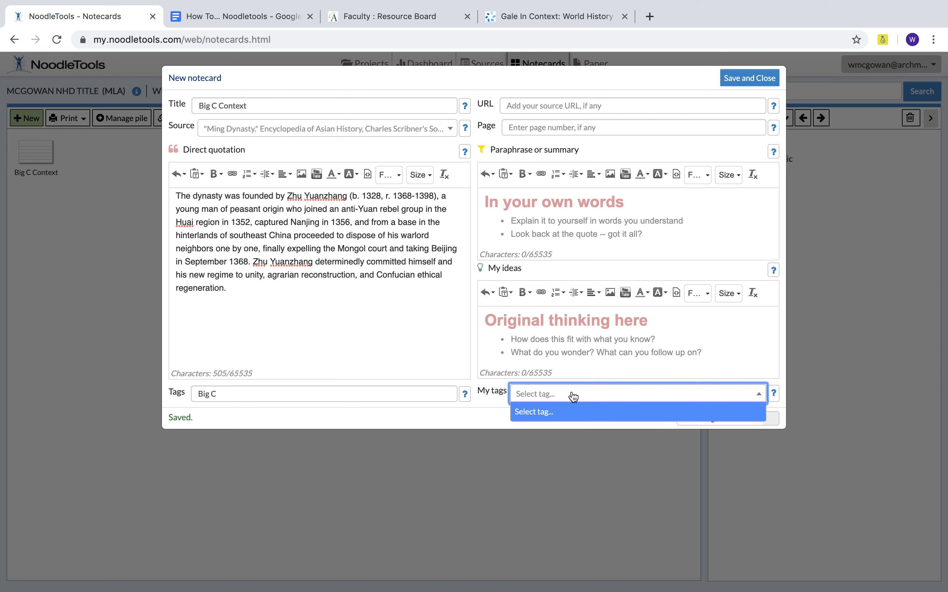
{"action": "left_click", "coordinate": [481, 417]}
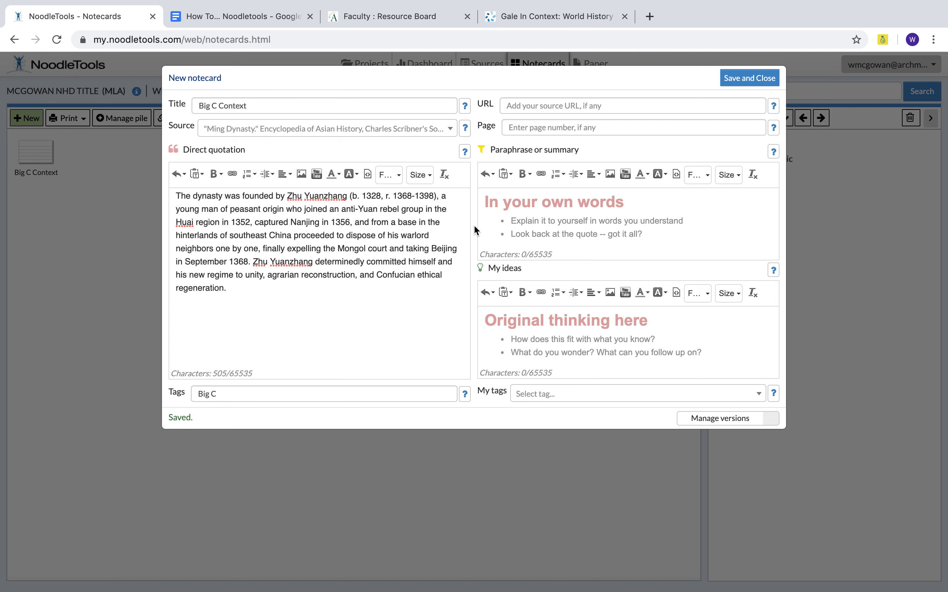
{"action": "left_click", "coordinate": [746, 80]}
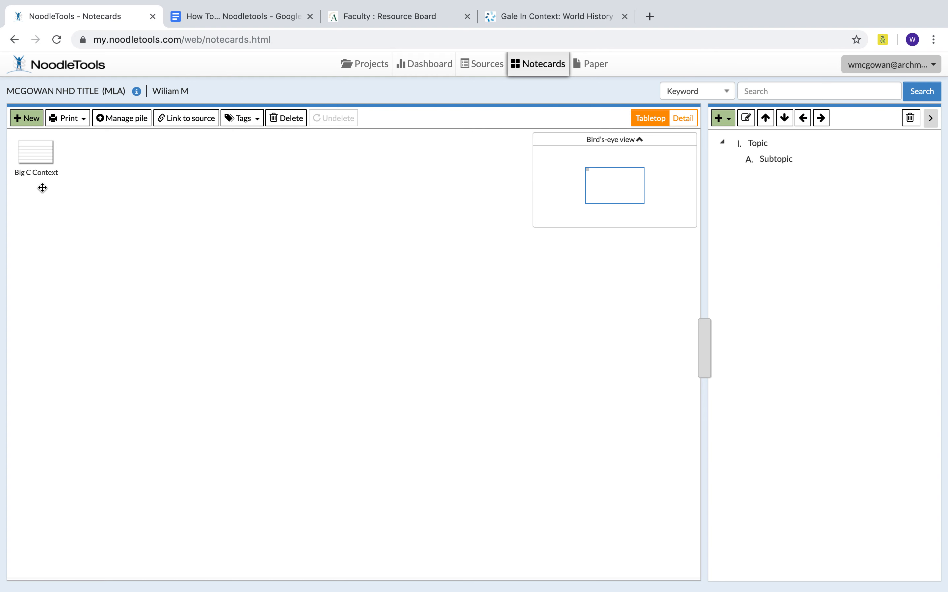
{"action": "mouse_move", "coordinate": [39, 159]}
{"action": "mouse_move", "coordinate": [37, 149]}
{"action": "left_mouse_down"}
{"action": "mouse_move", "coordinate": [68, 213]}
{"action": "mouse_move", "coordinate": [393, 190]}
{"action": "mouse_move", "coordinate": [299, 220]}
{"action": "mouse_move", "coordinate": [125, 225]}
{"action": "mouse_move", "coordinate": [55, 182]}
{"action": "mouse_move", "coordinate": [44, 161]}
{"action": "left_mouse_up"}
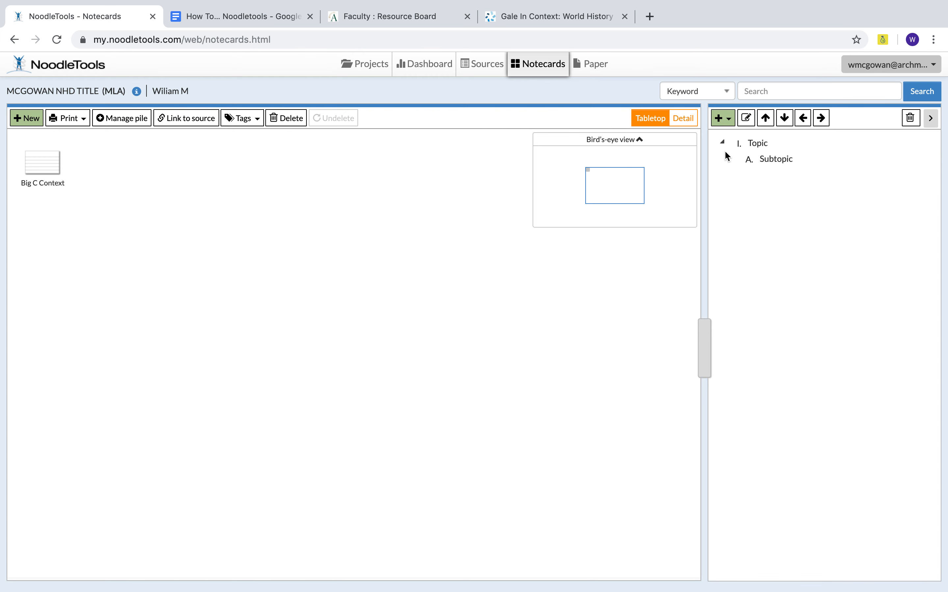
Rename the outline's first main topic, Topic, as Big C Context
{"action": "left_click", "coordinate": [762, 146]}
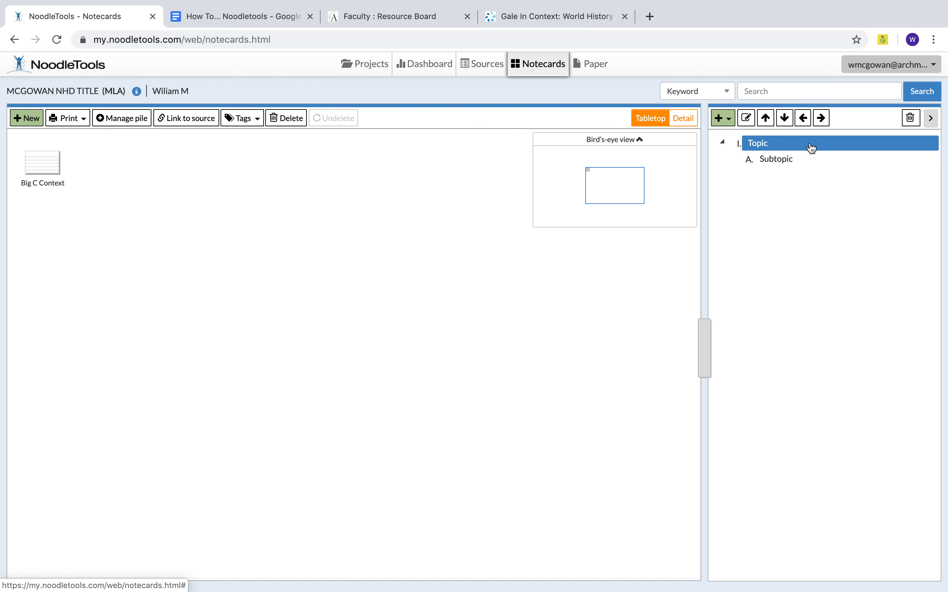
{"action": "left_click", "coordinate": [769, 145]}
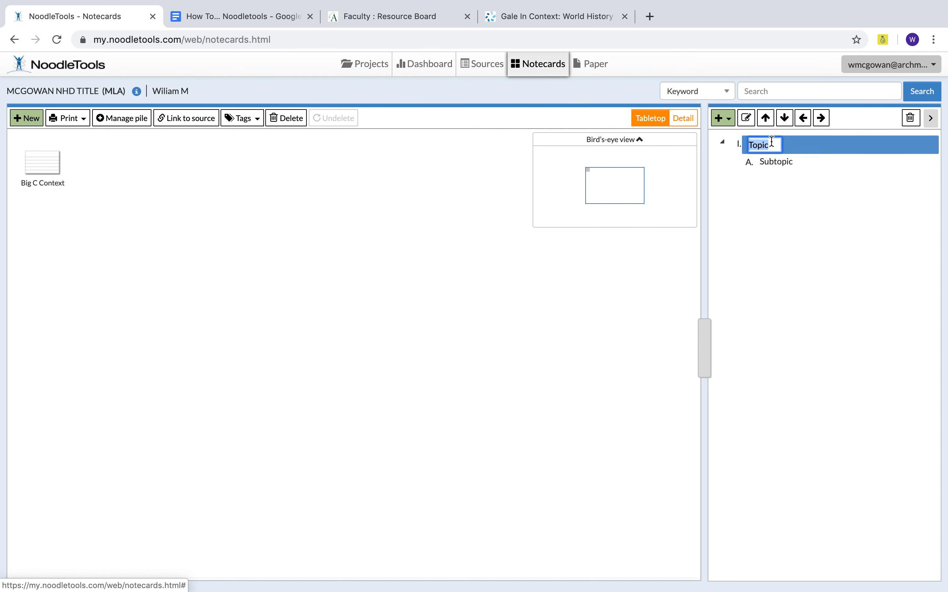
{"action": "type", "text": "Big"}
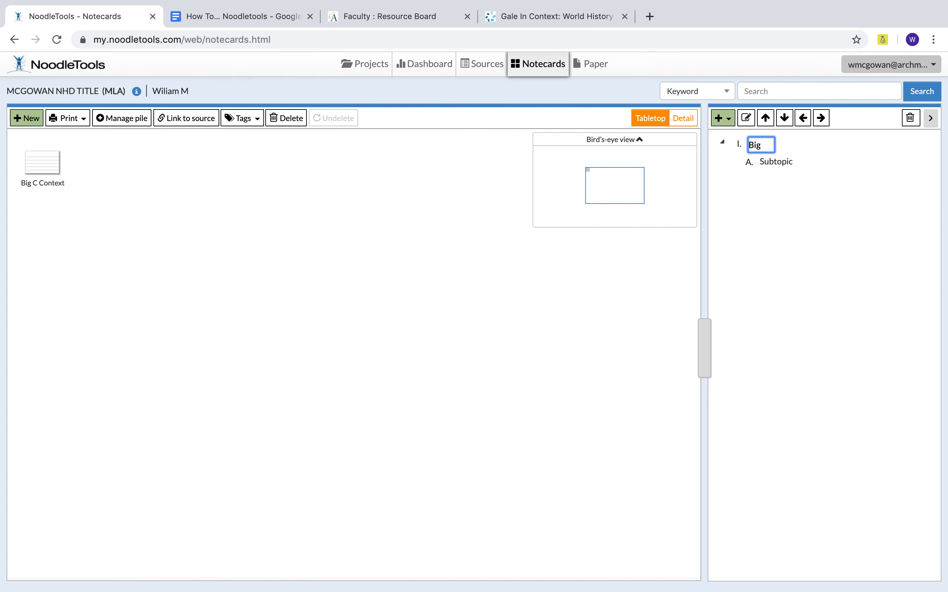
{"action": "type", "text": " C Context"}
{"action": "key", "text": "Return"}
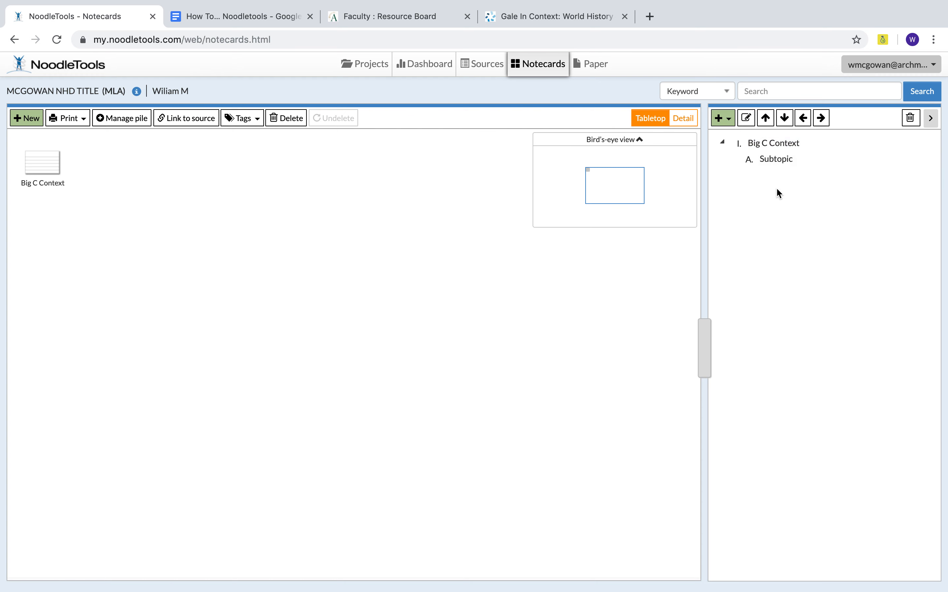
Rename the subtopic beneath Big C Context in the outline as Post-Classical Empires
{"action": "left_click", "coordinate": [776, 162]}
{"action": "left_click", "coordinate": [776, 161]}
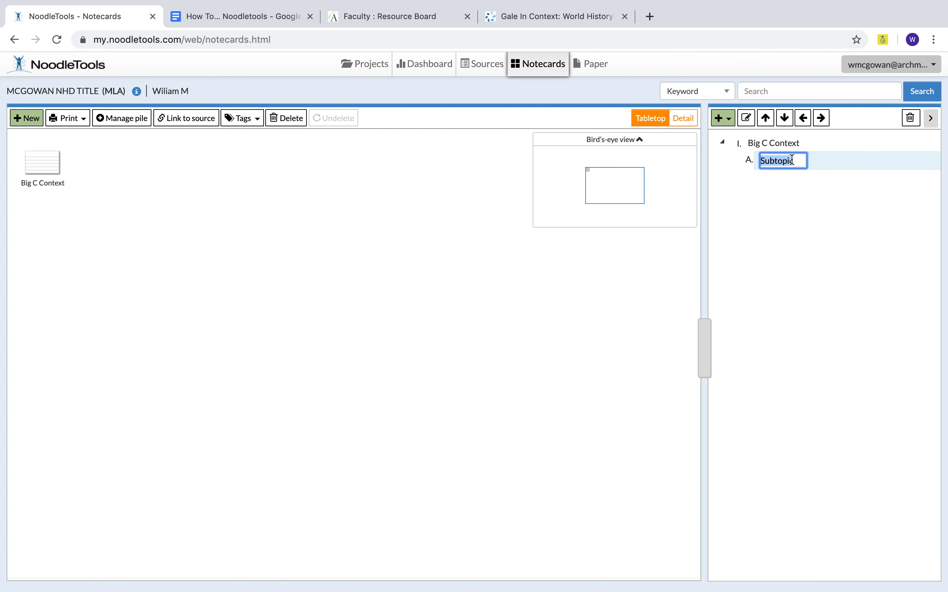
{"action": "type", "text": "Post-Classical"}
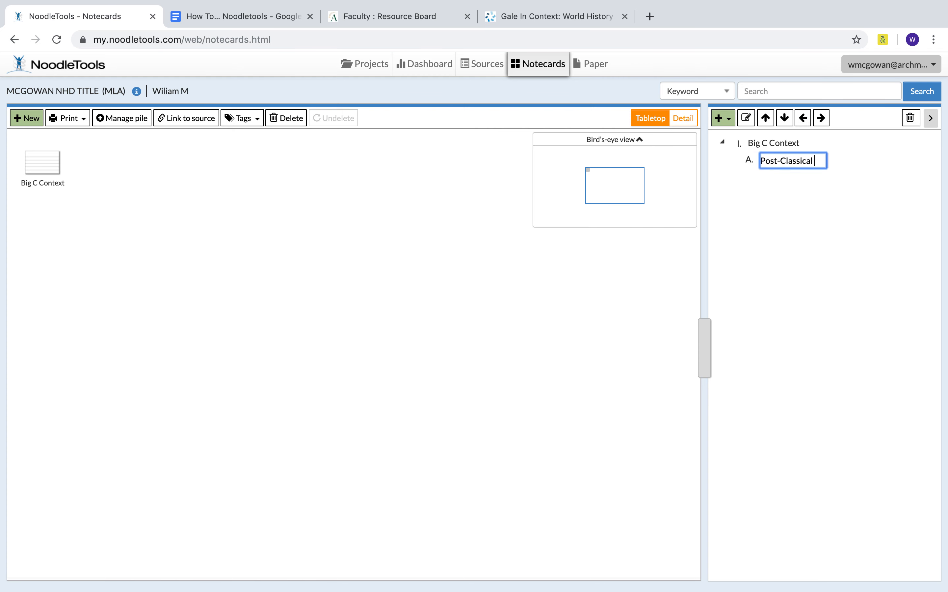
{"action": "type", "text": " Empires"}
{"action": "key", "text": "Return"}
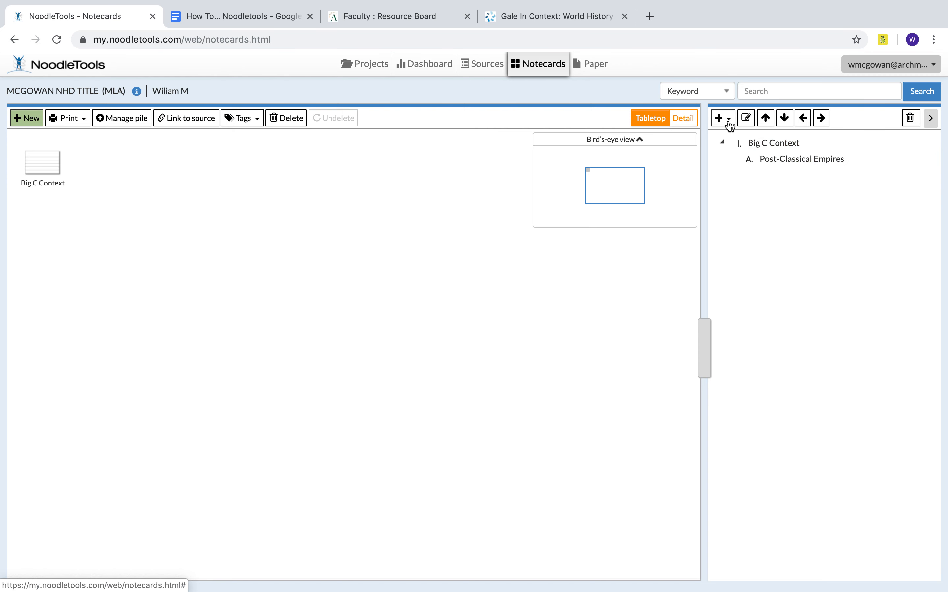
Add a child subtopic named Ming Dynasty under Post-Classical Empires in the outline
{"action": "left_click", "coordinate": [770, 160]}
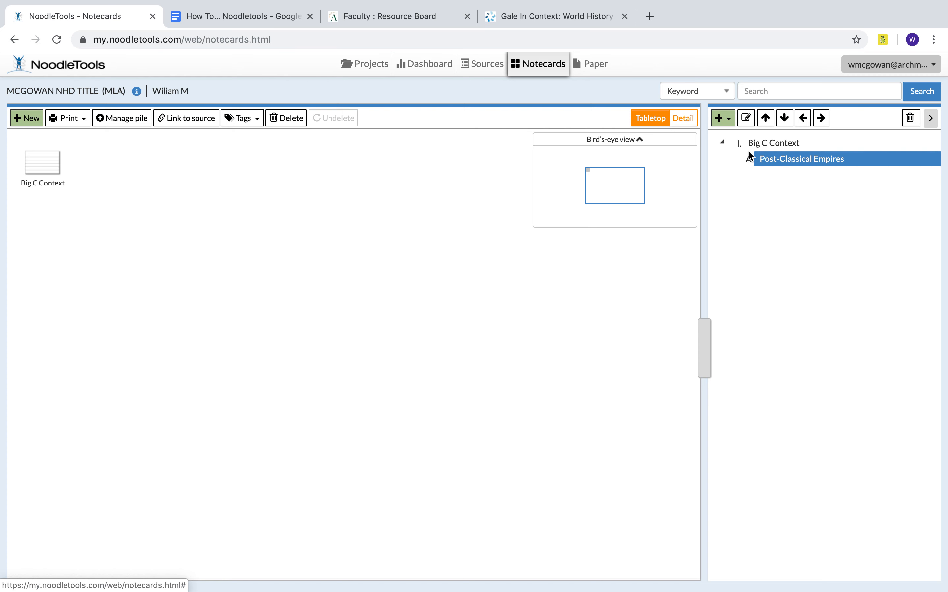
{"action": "left_click", "coordinate": [727, 124]}
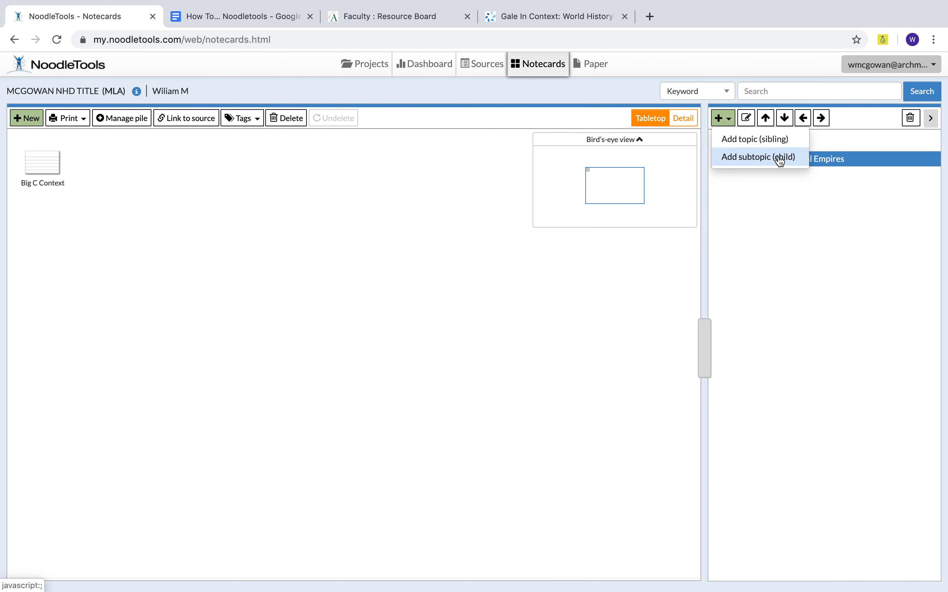
{"action": "left_click", "coordinate": [750, 158]}
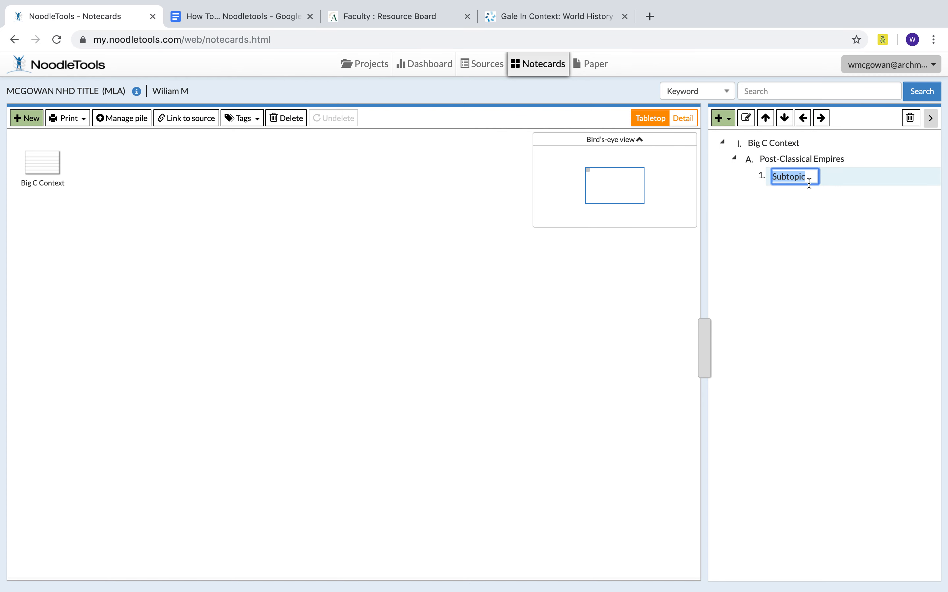
{"action": "type", "text": "Ming"}
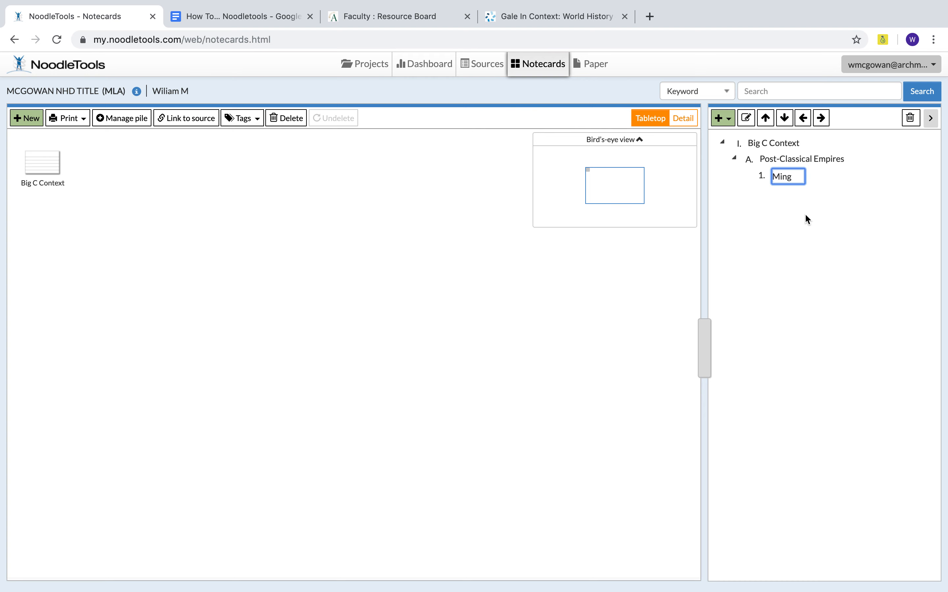
{"action": "type", "text": " Dynasty"}
{"action": "left_click", "coordinate": [817, 251]}
{"action": "left_click", "coordinate": [750, 141]}
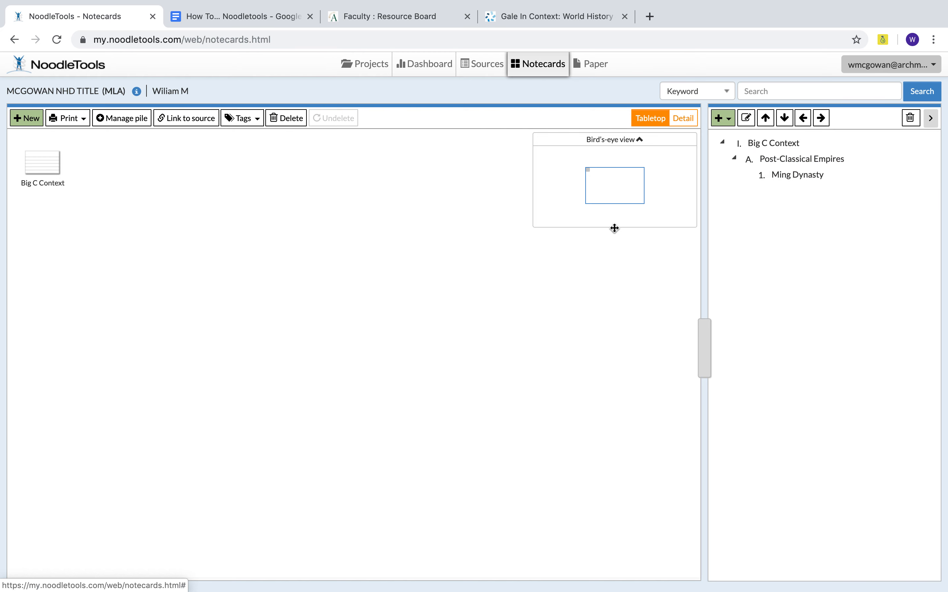
Attach the Big C Context notecard from the tabletop to the outline's Big C Context topic, and move it under the Ming Dynasty subtopic
{"action": "left_click", "coordinate": [58, 169]}
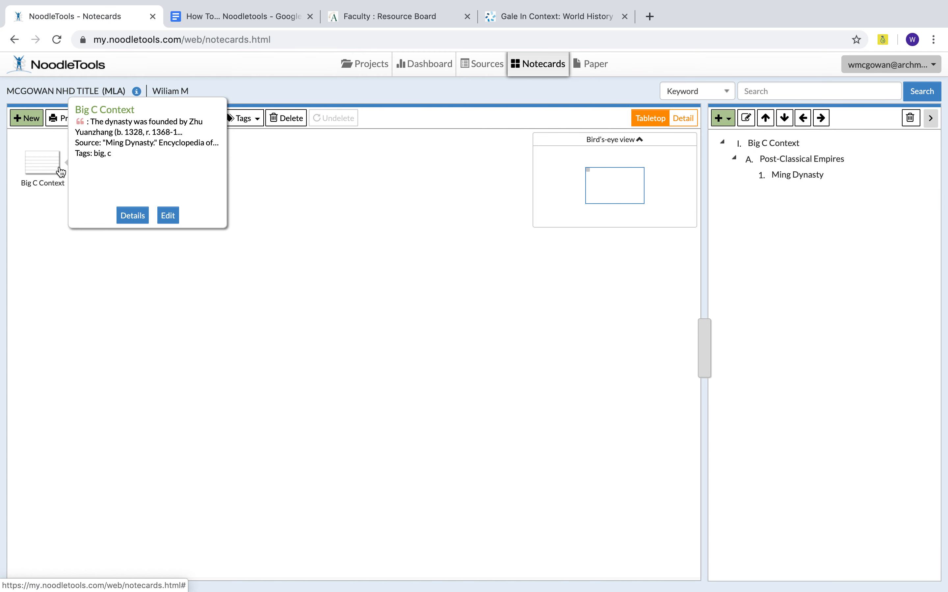
{"action": "left_click", "coordinate": [49, 207]}
{"action": "left_click", "coordinate": [42, 165]}
{"action": "left_click_drag", "start_coordinate": [42, 165], "coordinate": [785, 144]}
{"action": "left_click", "coordinate": [780, 156]}
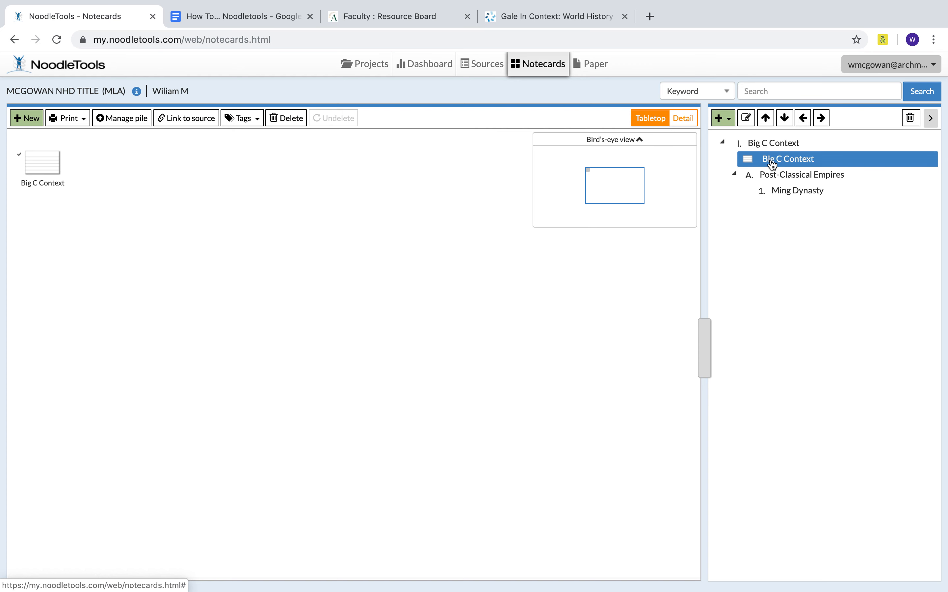
{"action": "left_click_drag", "start_coordinate": [771, 164], "coordinate": [781, 199]}
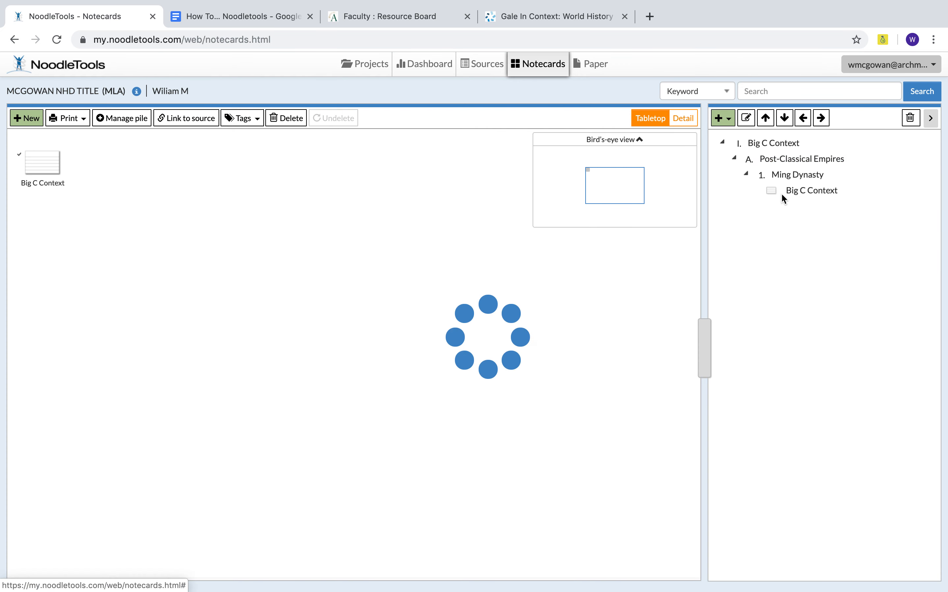